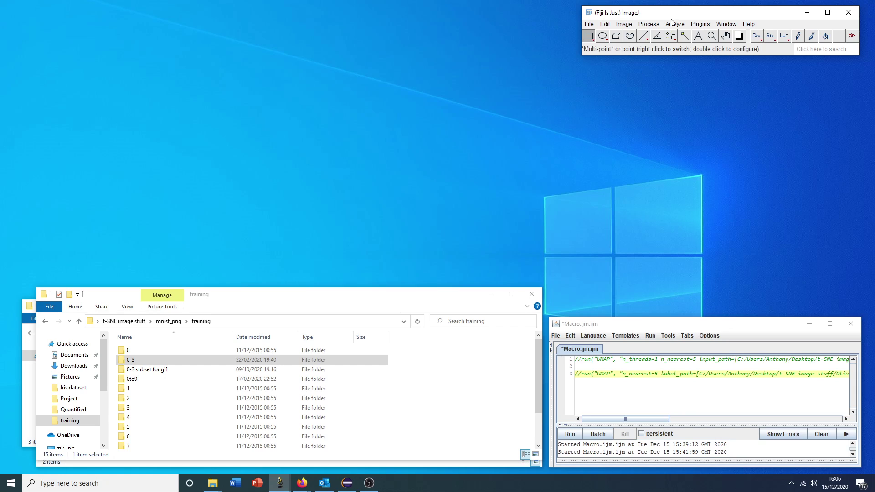
Nudge the Fiji main window slightly to one side.
{"action": "left_click_drag", "start_coordinate": [679, 14], "coordinate": [677, 14]}
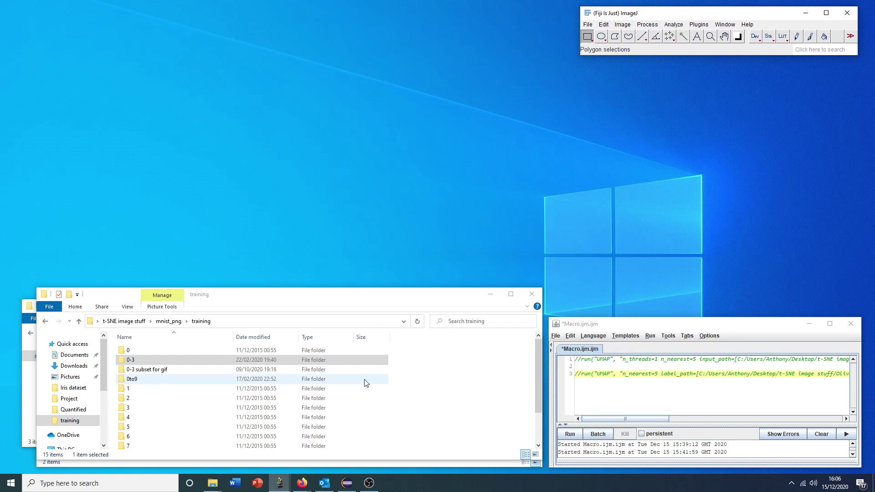
Bring up Firefox and browse the T-SNE-Java repository README.
{"action": "mouse_move", "coordinate": [302, 484]}
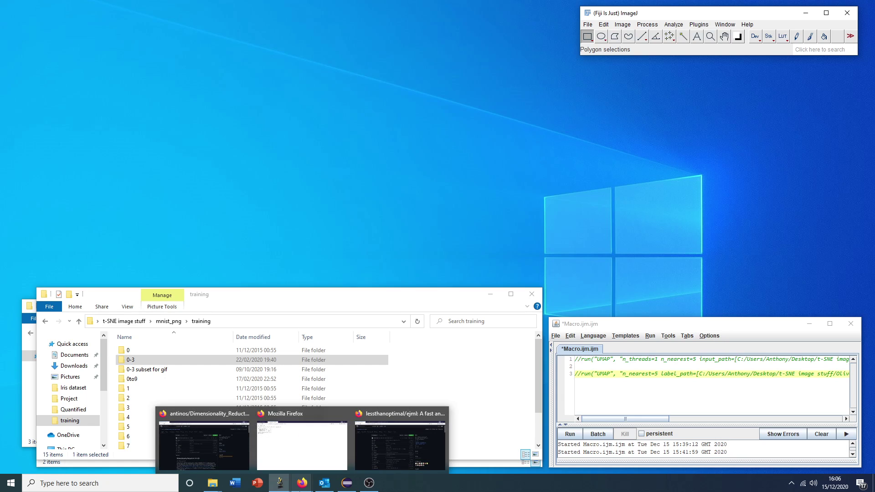
{"action": "left_click", "coordinate": [372, 450]}
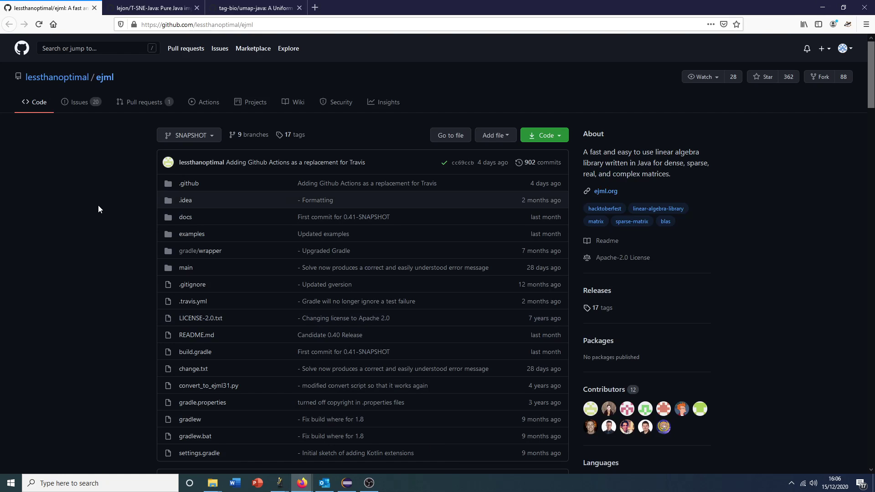
{"action": "mouse_move", "coordinate": [59, 77]}
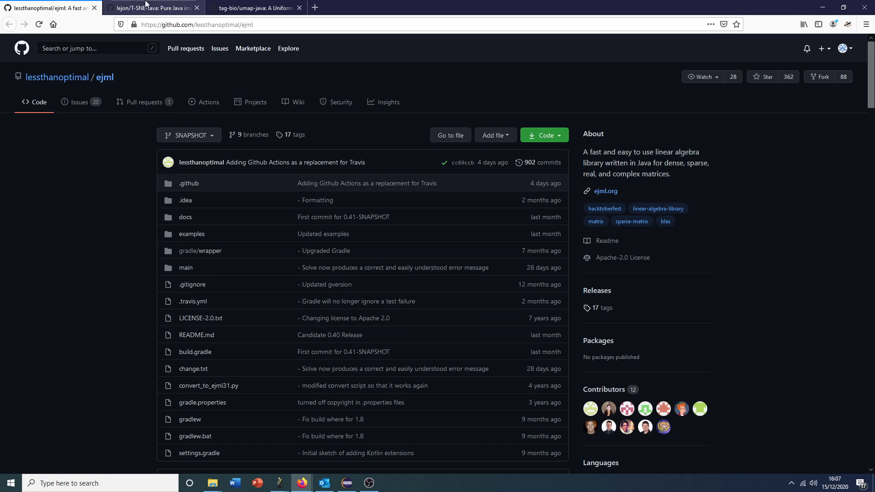
{"action": "left_click", "coordinate": [153, 8]}
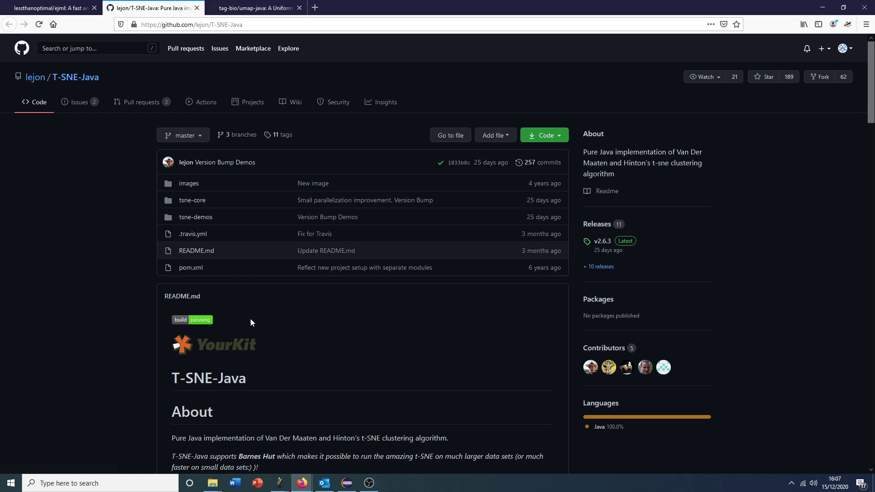
{"action": "scroll", "coordinate": [250, 319], "scroll_direction": "down", "scroll_amount": 2}
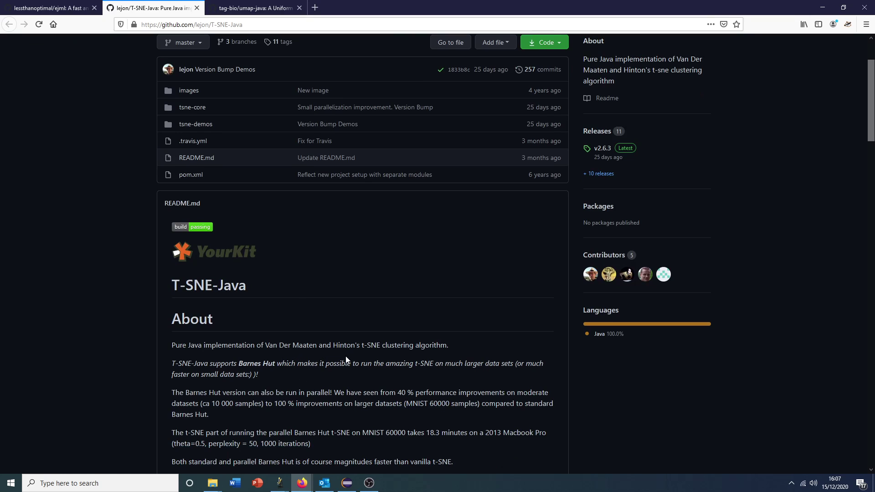
{"action": "scroll", "coordinate": [422, 366], "scroll_direction": "up", "scroll_amount": 2}
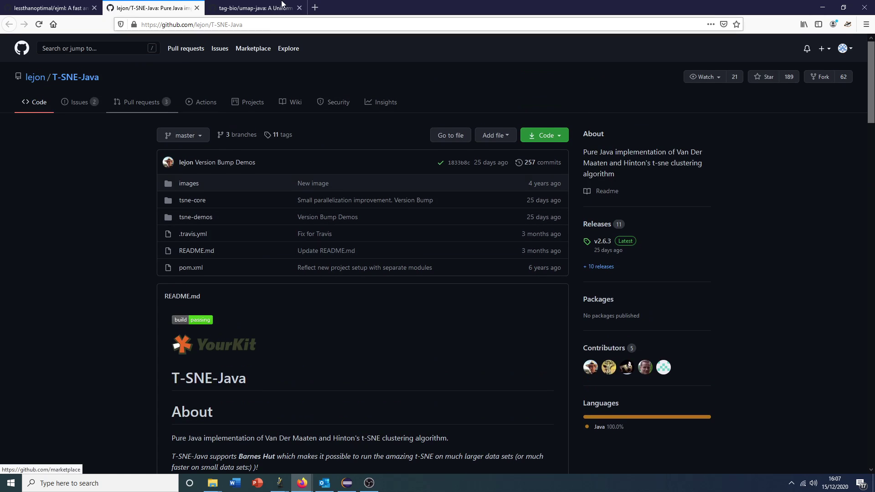
View the umap-java repository page, then minimise Firefox.
{"action": "left_click", "coordinate": [247, 11]}
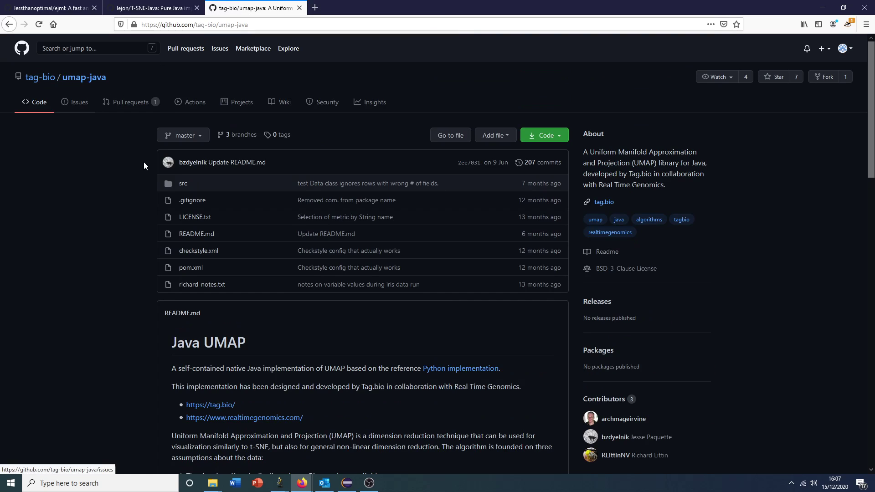
{"action": "mouse_move", "coordinate": [168, 162]}
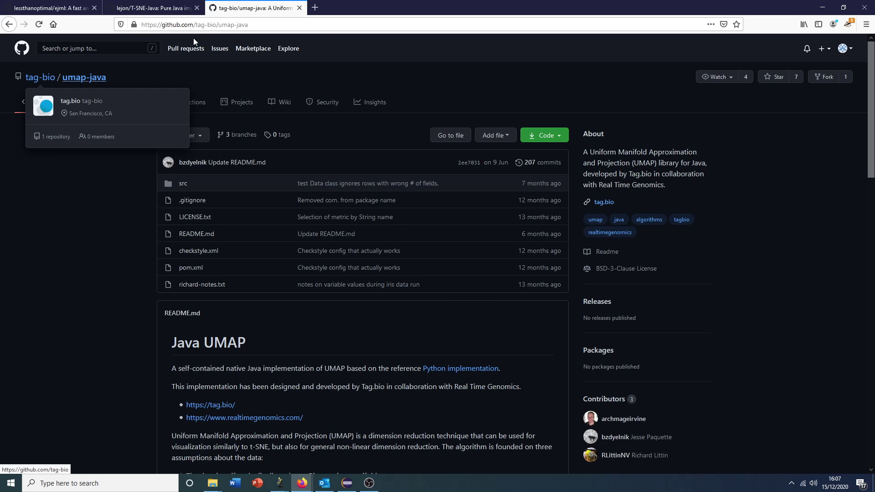
{"action": "left_click", "coordinate": [823, 8]}
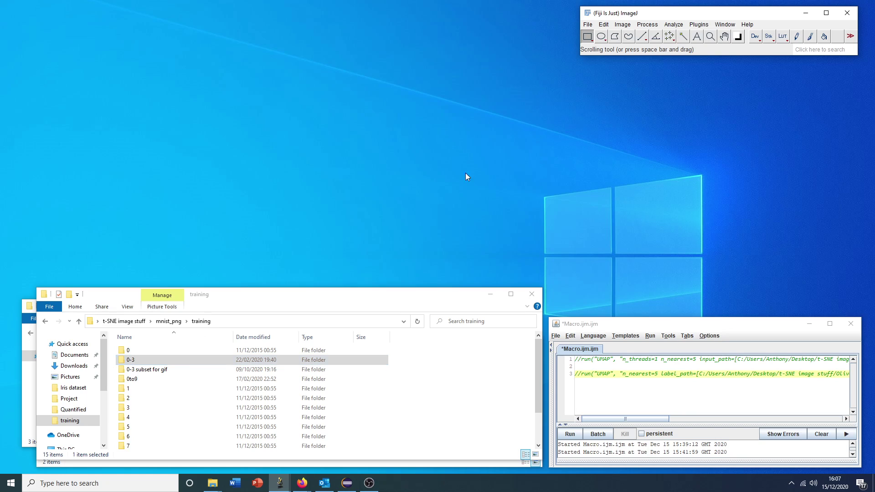
{"action": "left_click", "coordinate": [699, 25]}
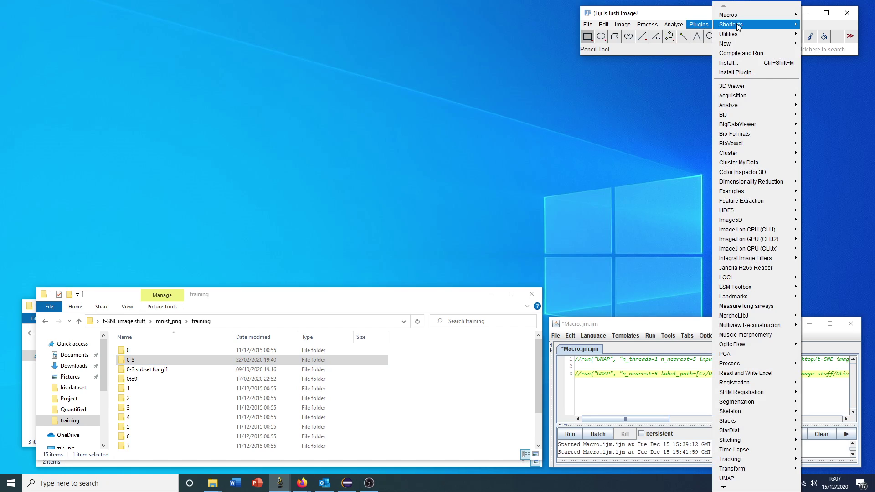
{"action": "mouse_move", "coordinate": [735, 186]}
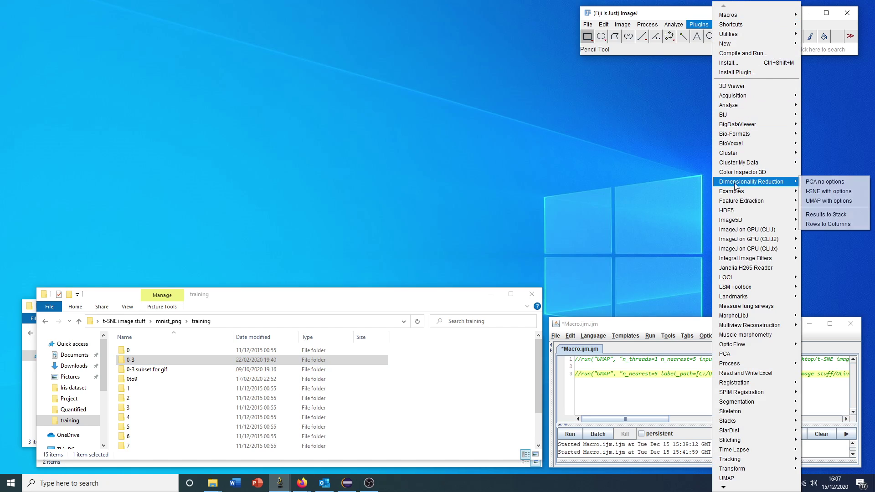
{"action": "left_click", "coordinate": [819, 202]}
{"action": "left_click", "coordinate": [652, 332]}
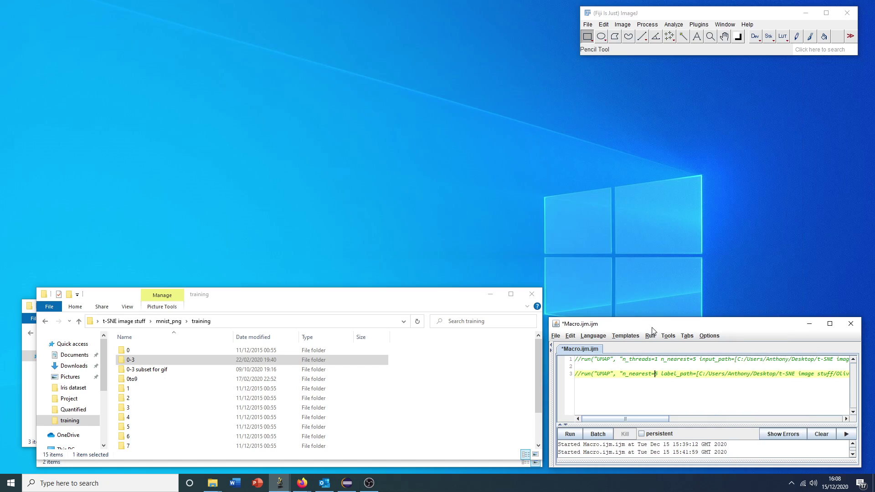
{"action": "left_click", "coordinate": [131, 361]}
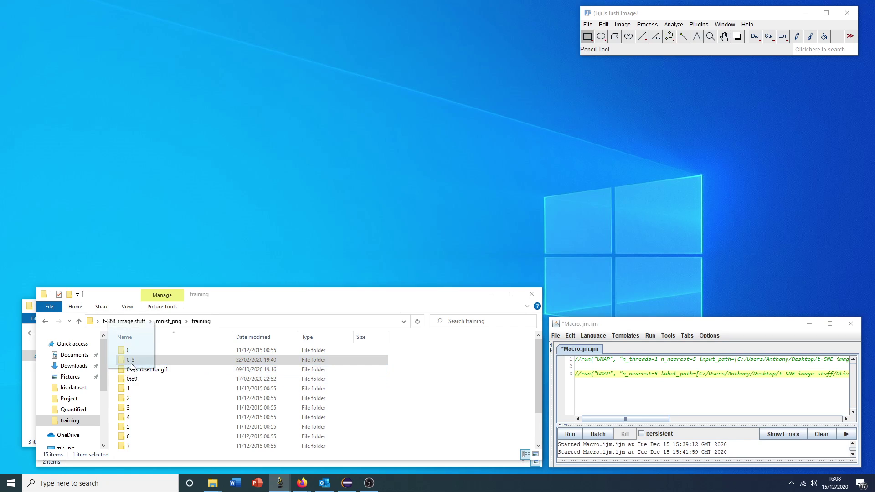
{"action": "double_click", "coordinate": [133, 379]}
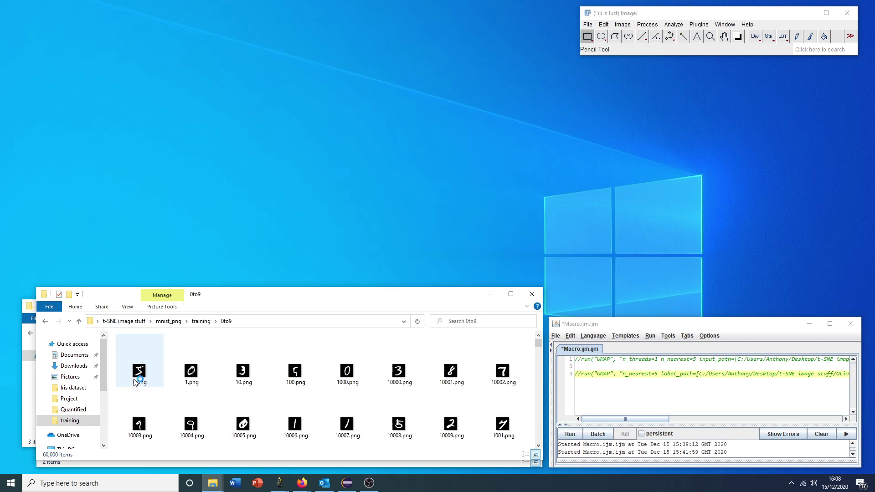
{"action": "left_click_drag", "start_coordinate": [323, 289], "coordinate": [352, 41]}
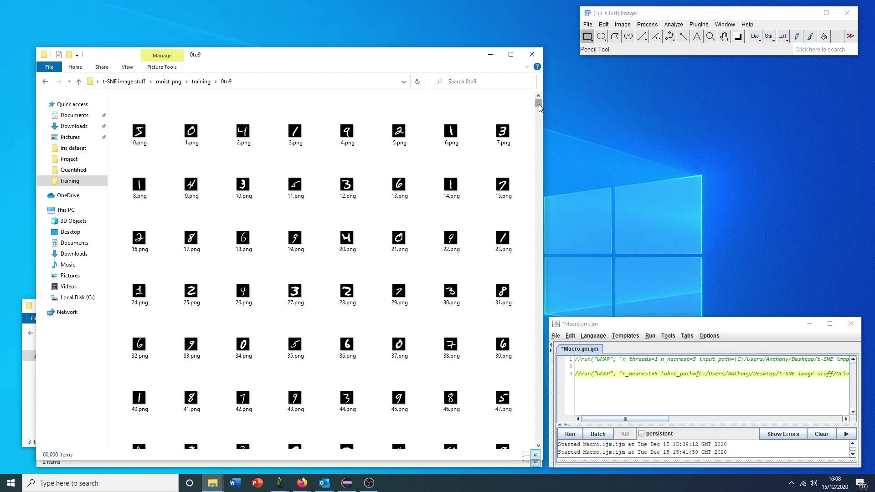
{"action": "left_click_drag", "start_coordinate": [538, 105], "coordinate": [527, 454]}
{"action": "left_click_drag", "start_coordinate": [543, 388], "coordinate": [552, 99]}
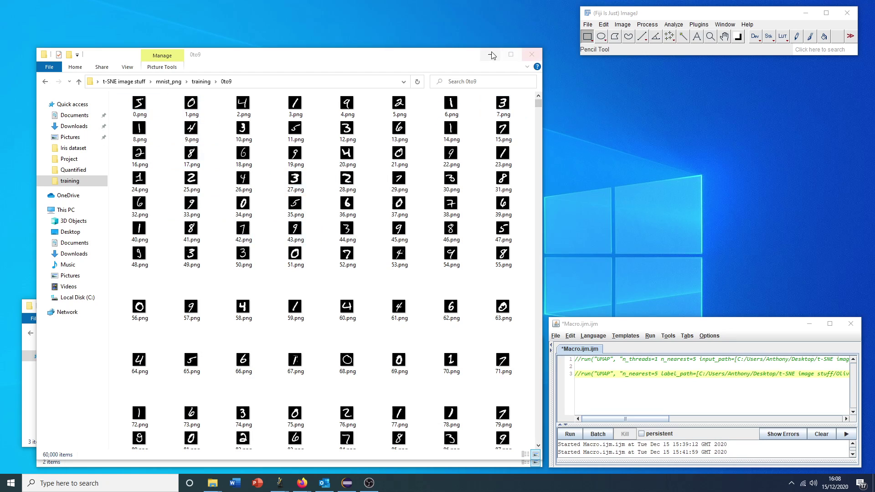
{"action": "left_click", "coordinate": [79, 81]}
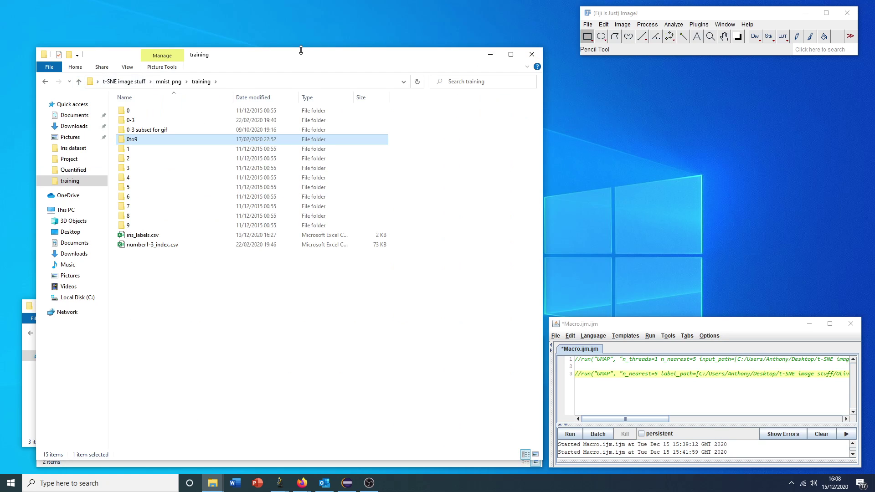
{"action": "left_click_drag", "start_coordinate": [302, 51], "coordinate": [272, 322]}
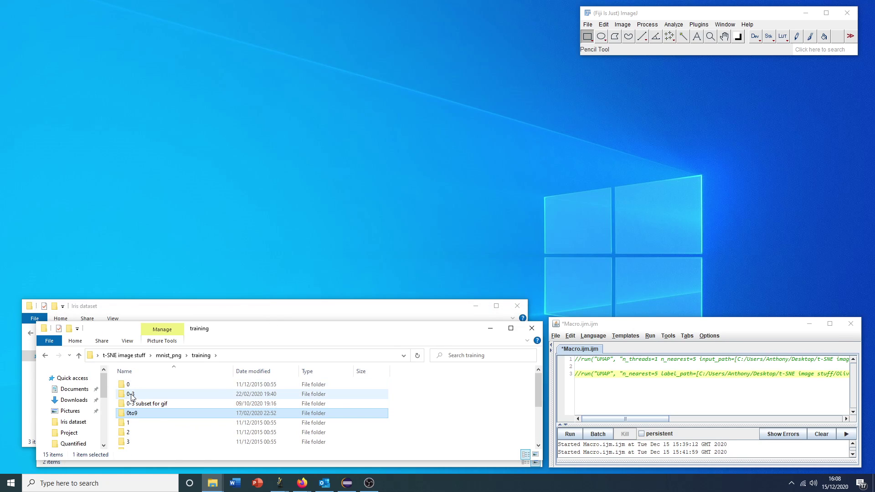
{"action": "mouse_move", "coordinate": [131, 397]}
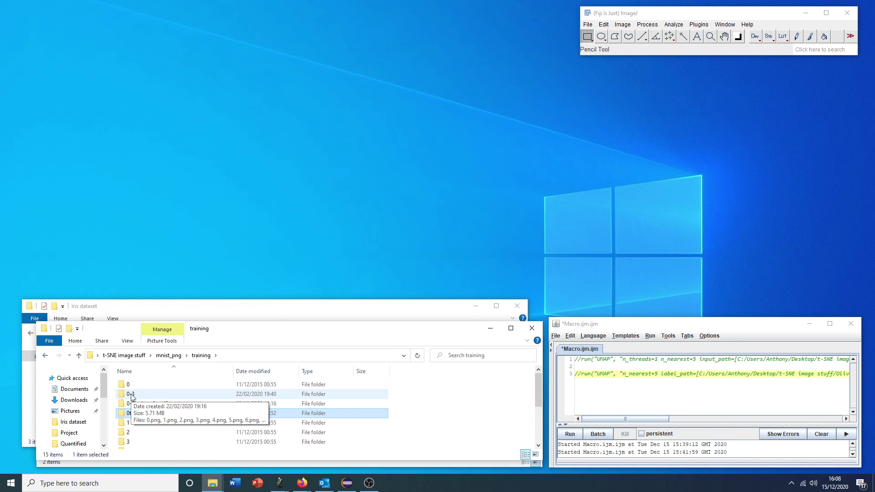
{"action": "left_click", "coordinate": [131, 397]}
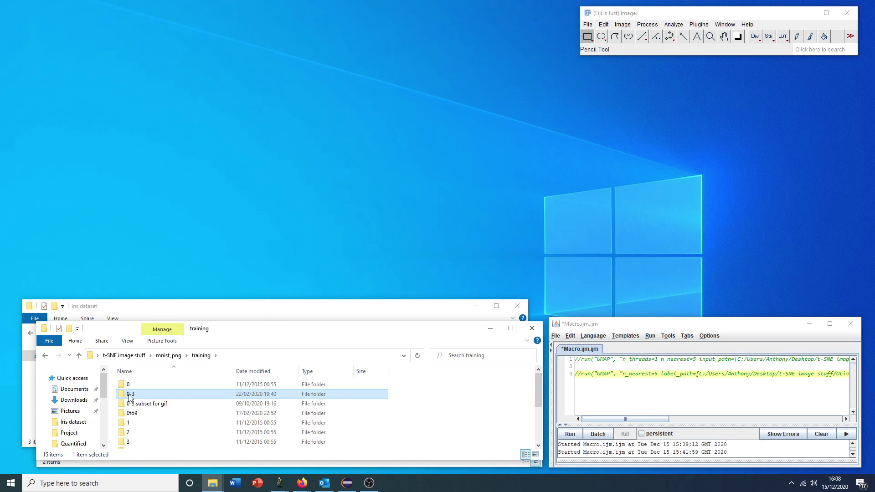
Load the 0-3 folder as a 24754-image stack and zoom it to 800%.
{"action": "left_click_drag", "start_coordinate": [131, 396], "coordinate": [615, 50]}
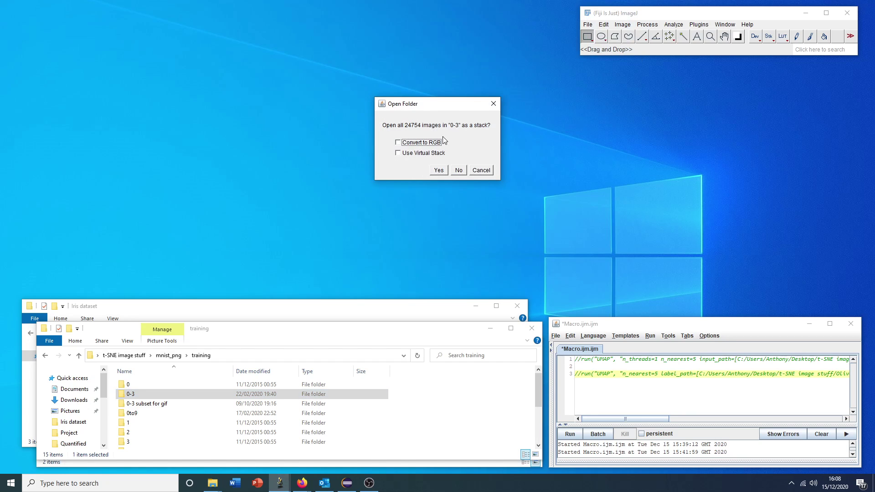
{"action": "left_click", "coordinate": [439, 171]}
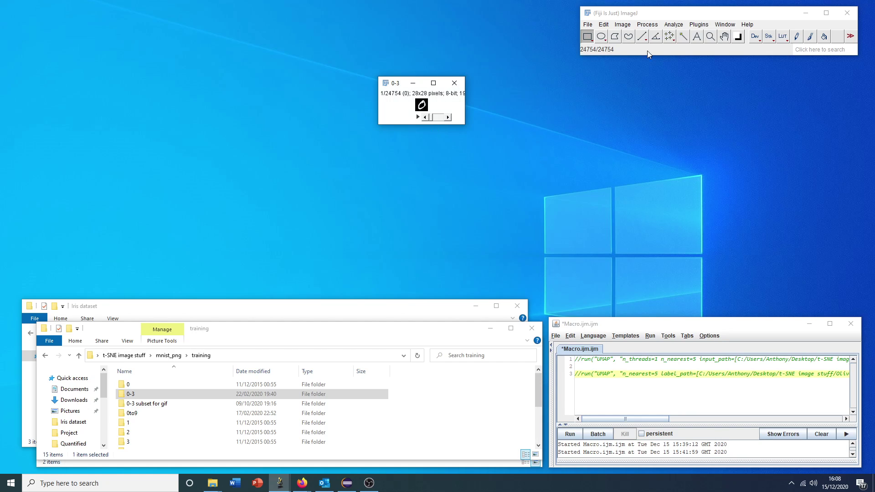
{"action": "left_click", "coordinate": [710, 37]}
{"action": "left_click", "coordinate": [422, 107]}
{"action": "left_click", "coordinate": [421, 109]}
{"action": "left_click", "coordinate": [419, 114]}
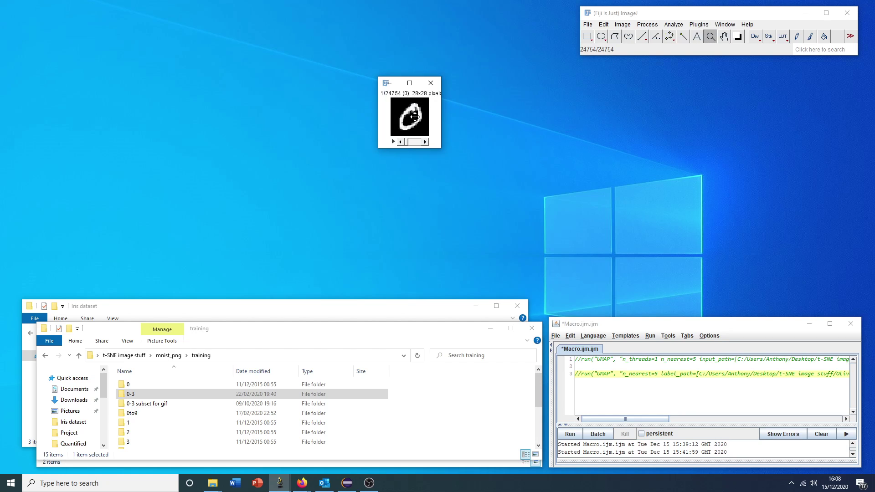
{"action": "left_click", "coordinate": [418, 120]}
{"action": "left_click", "coordinate": [416, 123]}
{"action": "left_click", "coordinate": [416, 125]}
Move the stack window higher and flip through slices from a 0 to a 2.
{"action": "left_click_drag", "start_coordinate": [407, 85], "coordinate": [265, 55]}
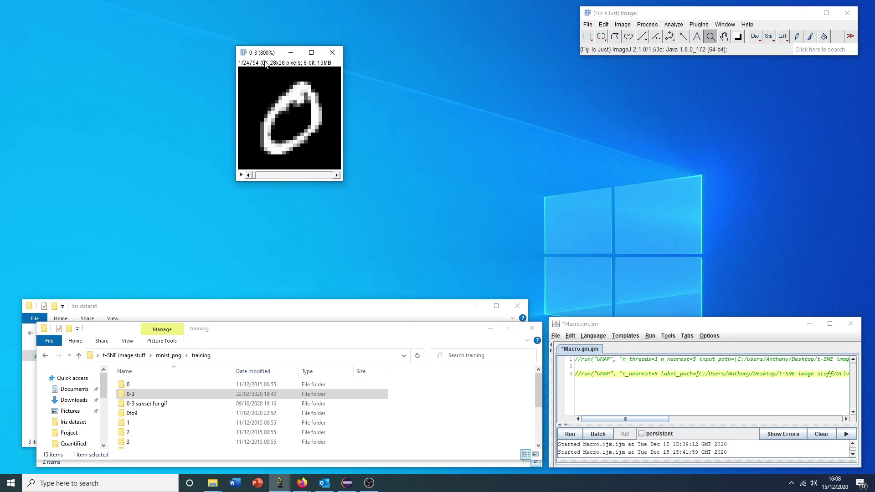
{"action": "mouse_move", "coordinate": [256, 176]}
{"action": "left_mouse_down"}
{"action": "mouse_move", "coordinate": [334, 177]}
{"action": "mouse_move", "coordinate": [254, 175]}
{"action": "left_mouse_up"}
{"action": "mouse_move", "coordinate": [254, 174]}
{"action": "left_mouse_down"}
{"action": "mouse_move", "coordinate": [332, 179]}
{"action": "mouse_move", "coordinate": [253, 176]}
{"action": "left_mouse_up"}
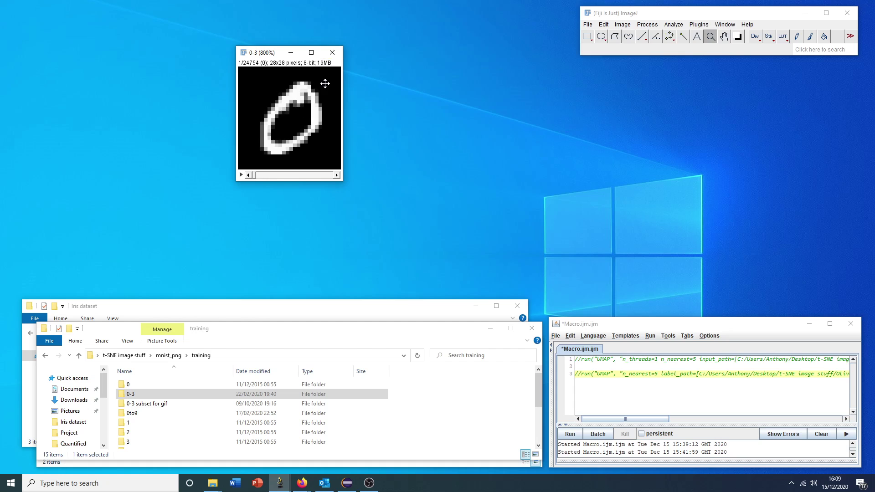
Open UMAP with options, using 8 CPU threads and 'Use a label file' unchecked.
{"action": "left_click", "coordinate": [698, 24]}
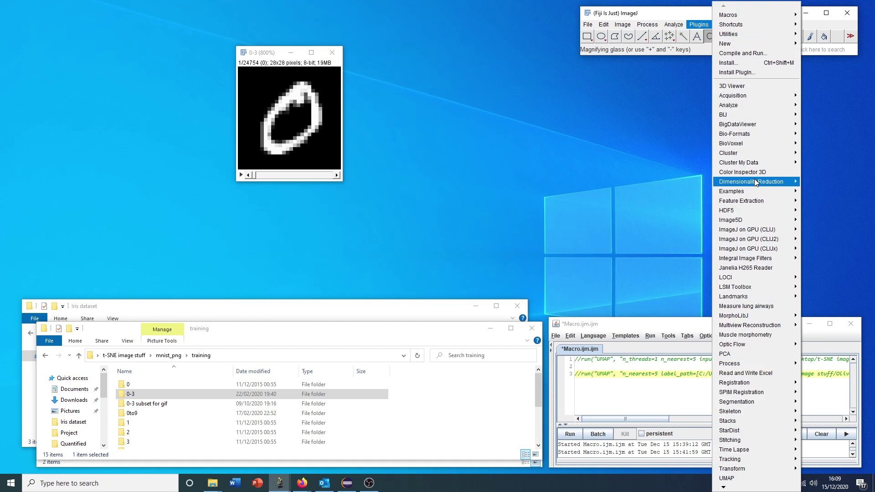
{"action": "mouse_move", "coordinate": [759, 182]}
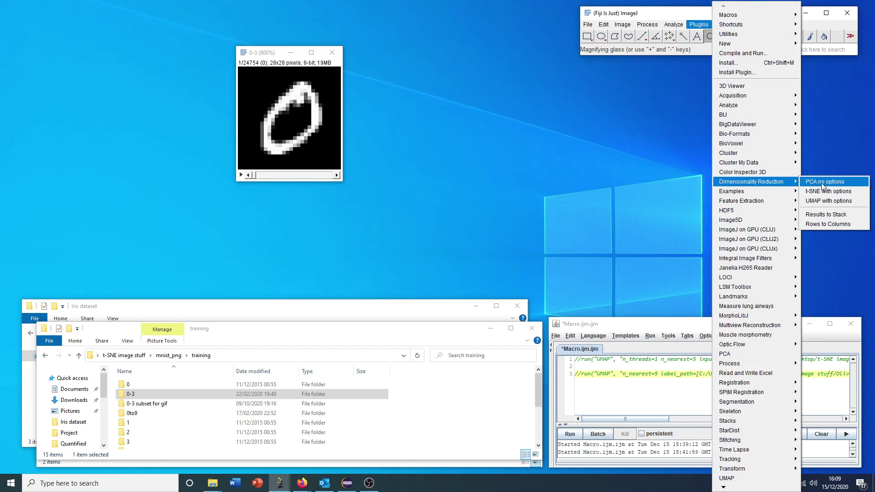
{"action": "left_click", "coordinate": [824, 201]}
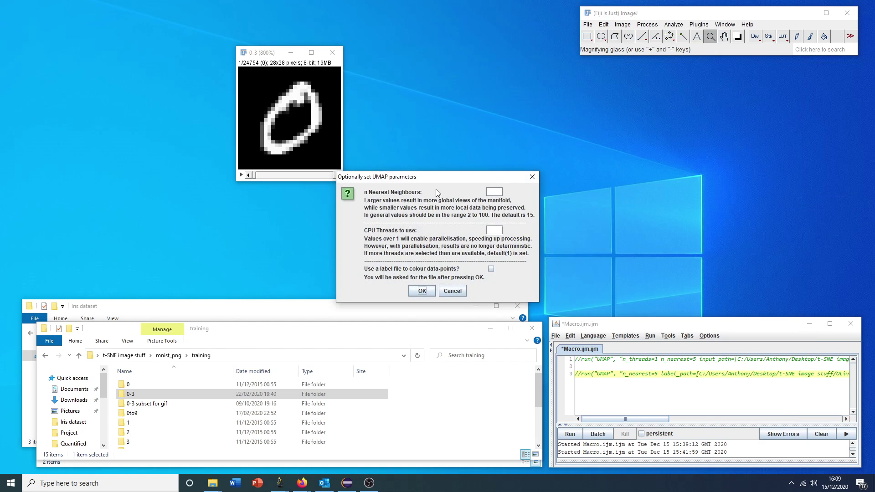
{"action": "left_click_drag", "start_coordinate": [444, 180], "coordinate": [461, 112]}
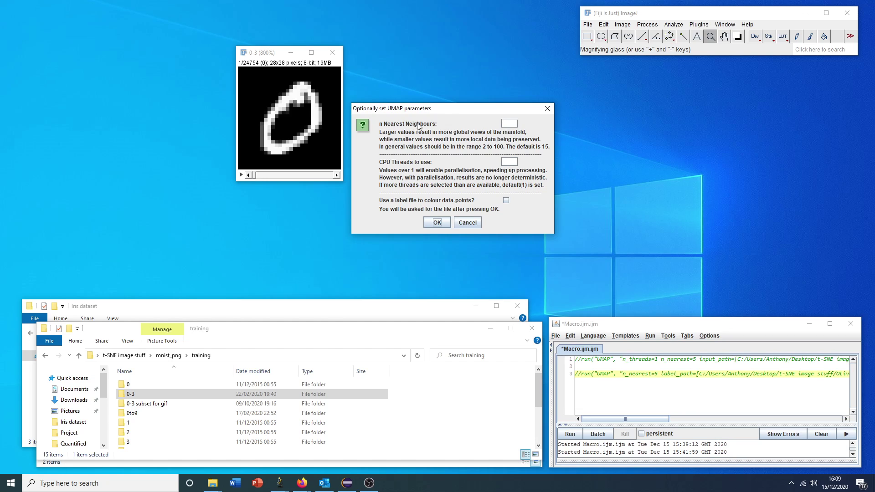
{"action": "mouse_move", "coordinate": [445, 111]}
{"action": "left_mouse_down"}
{"action": "mouse_move", "coordinate": [451, 108]}
{"action": "mouse_move", "coordinate": [444, 108]}
{"action": "left_mouse_up"}
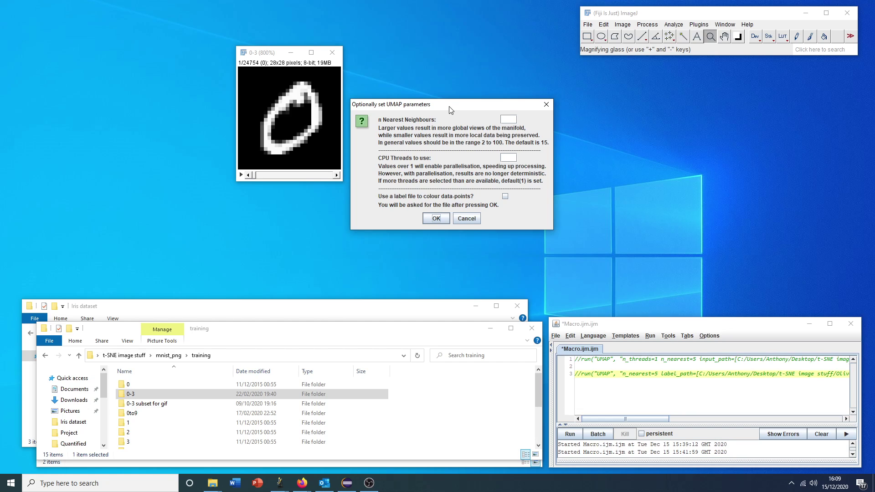
{"action": "left_click_drag", "start_coordinate": [451, 110], "coordinate": [449, 106]}
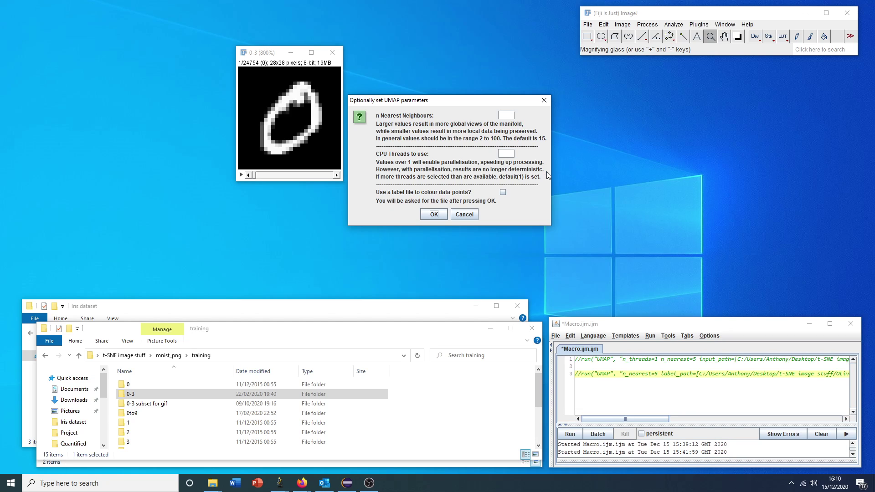
{"action": "mouse_move", "coordinate": [439, 103]}
{"action": "left_mouse_down"}
{"action": "mouse_move", "coordinate": [453, 101]}
{"action": "mouse_move", "coordinate": [444, 99]}
{"action": "left_mouse_up"}
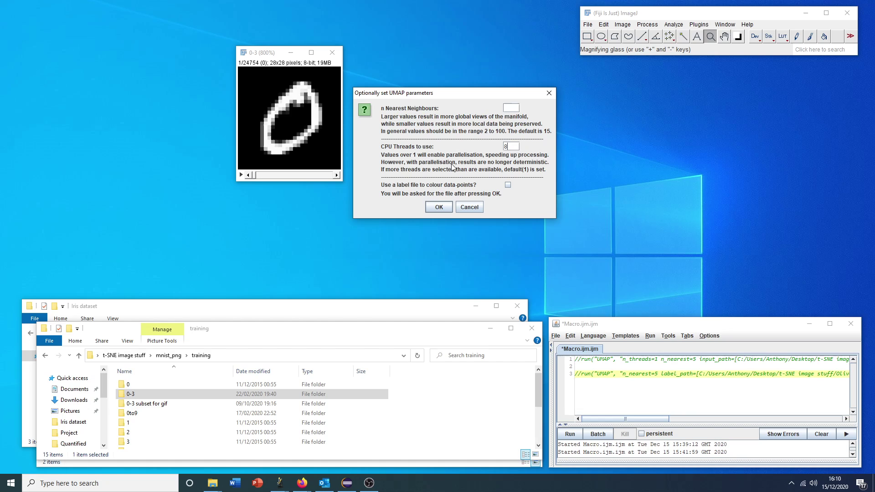
{"action": "left_click", "coordinate": [508, 184]}
Run UMAP on the whole 0-3 stack and view the four-cluster scatter plot.
{"action": "left_click", "coordinate": [439, 207]}
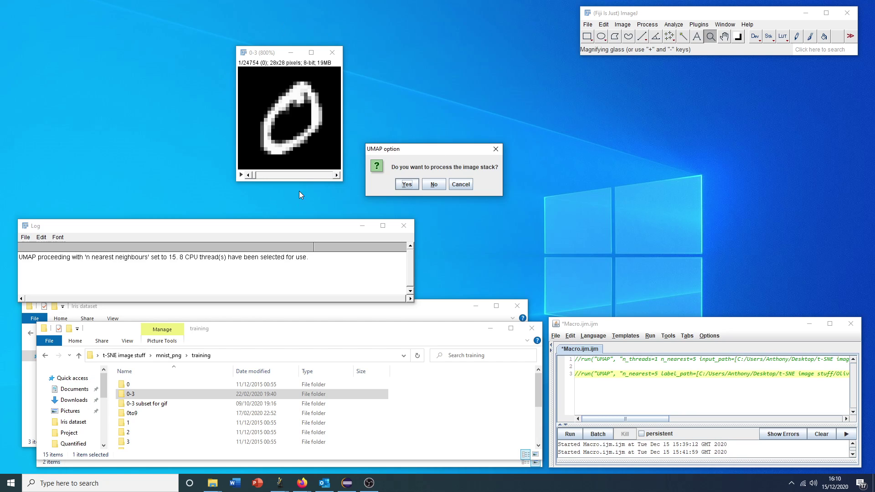
{"action": "left_click", "coordinate": [407, 185]}
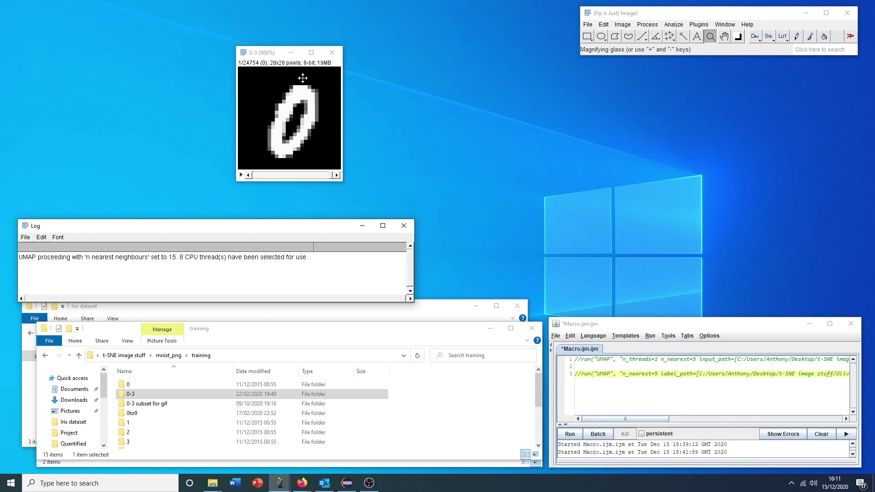
{"action": "key", "text": "Left"}
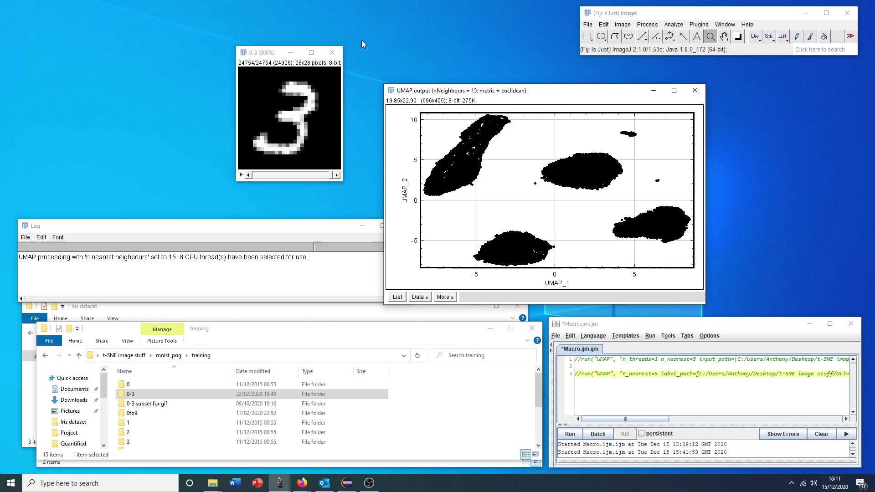
{"action": "left_click_drag", "start_coordinate": [574, 101], "coordinate": [546, 81]}
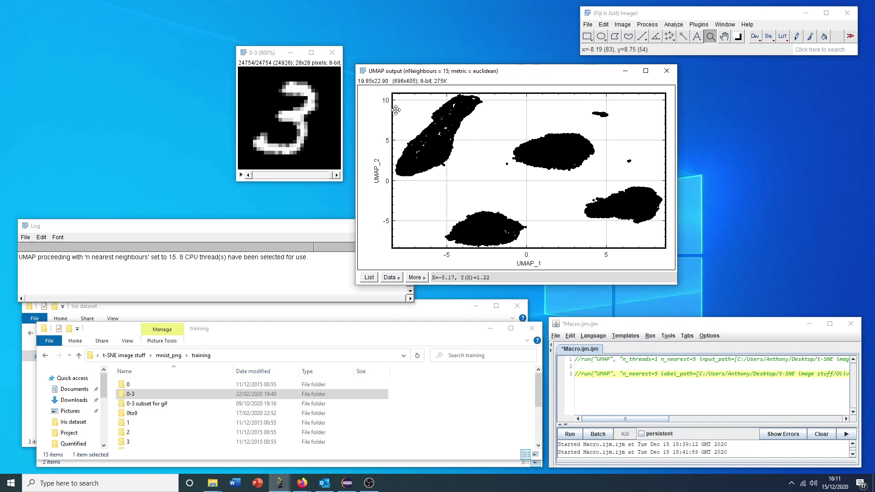
{"action": "mouse_move", "coordinate": [375, 173]}
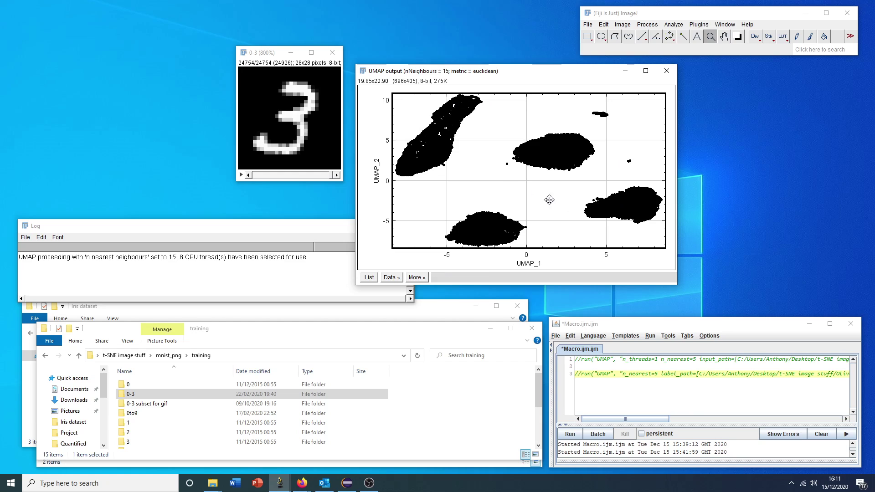
{"action": "mouse_move", "coordinate": [330, 177]}
{"action": "left_mouse_down"}
{"action": "mouse_move", "coordinate": [256, 177]}
{"action": "mouse_move", "coordinate": [338, 178]}
{"action": "left_mouse_up"}
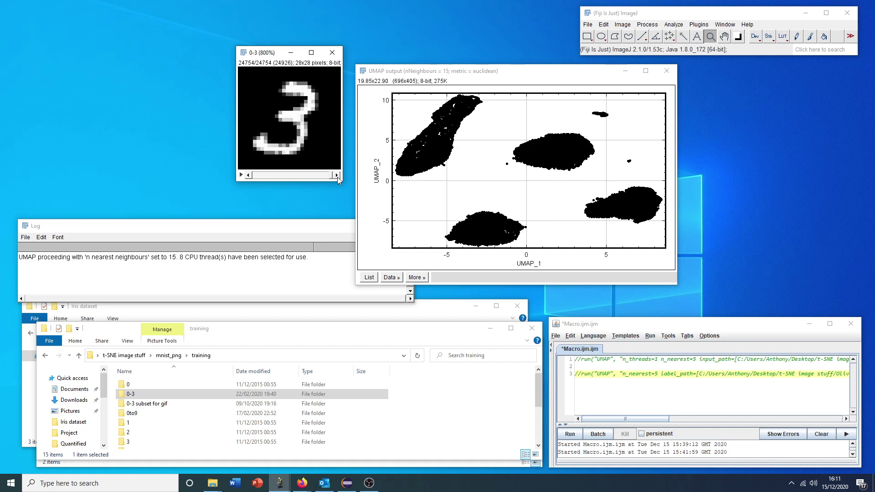
{"action": "left_click_drag", "start_coordinate": [515, 75], "coordinate": [537, 71]}
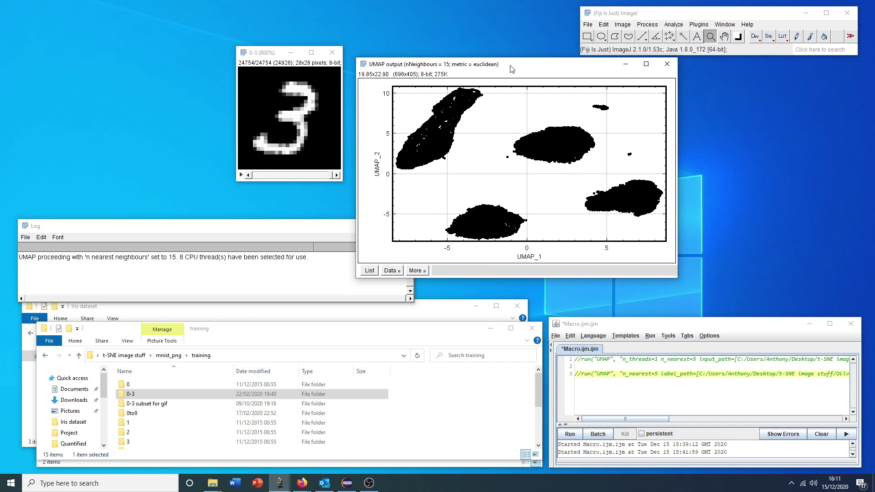
{"action": "left_click_drag", "start_coordinate": [512, 69], "coordinate": [505, 74]}
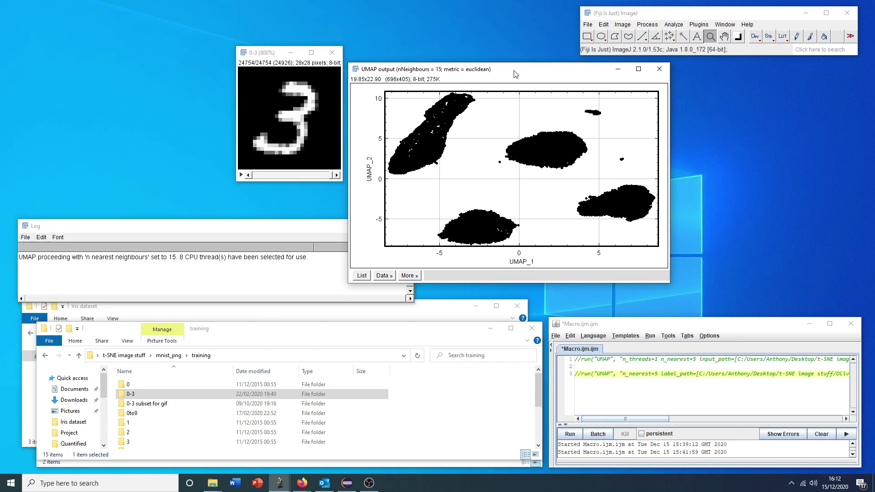
{"action": "left_click_drag", "start_coordinate": [516, 74], "coordinate": [516, 80]}
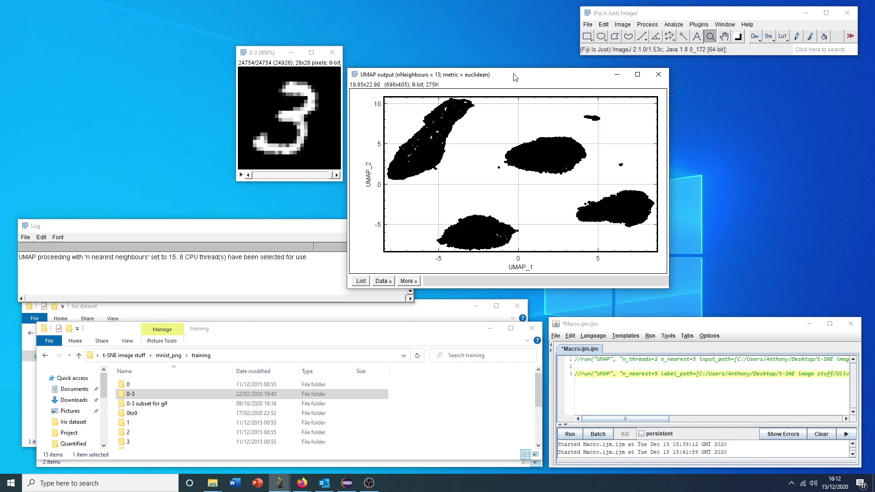
Close the old UMAP plot and rerun UMAP with options, now with 'Use a label file' ticked.
{"action": "left_click", "coordinate": [660, 74]}
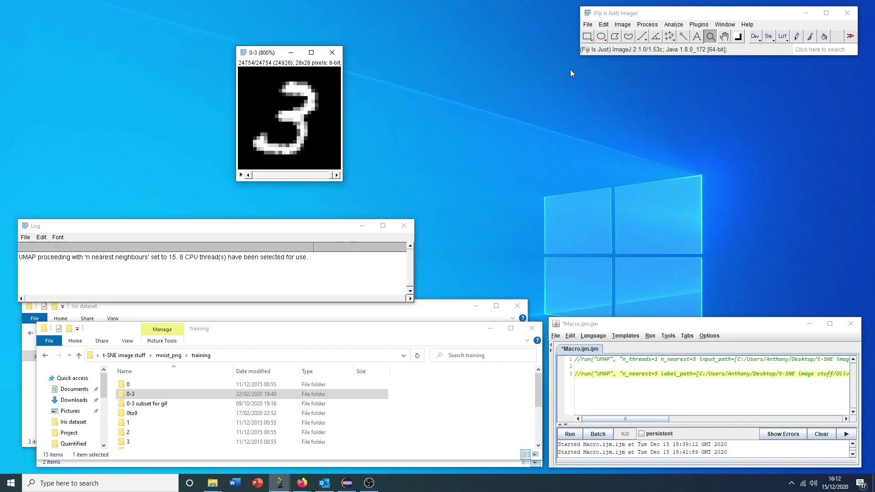
{"action": "left_click", "coordinate": [703, 25]}
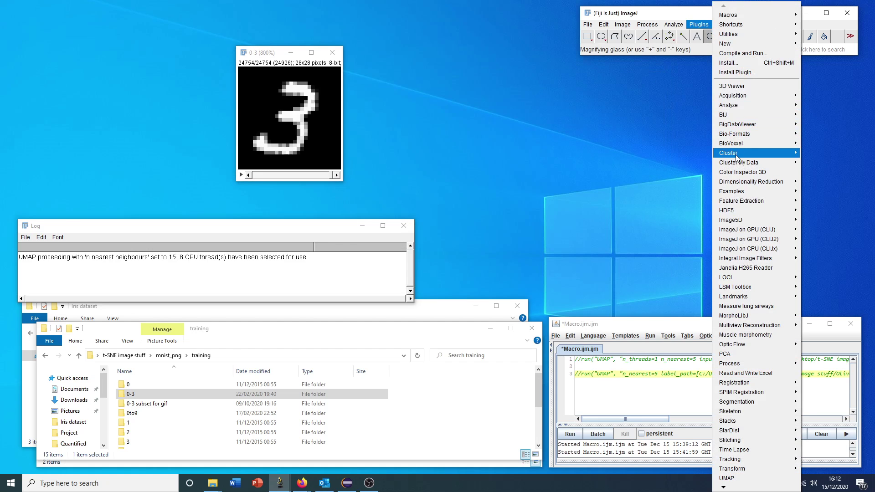
{"action": "mouse_move", "coordinate": [757, 166]}
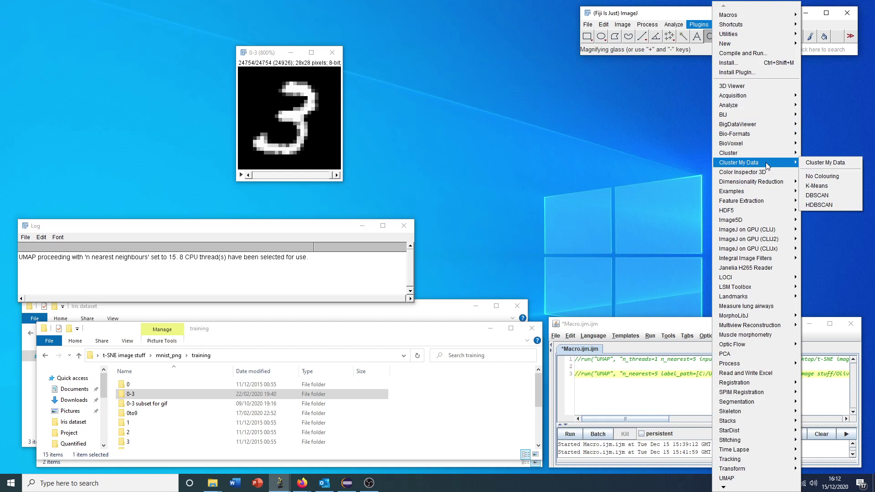
{"action": "mouse_move", "coordinate": [766, 184]}
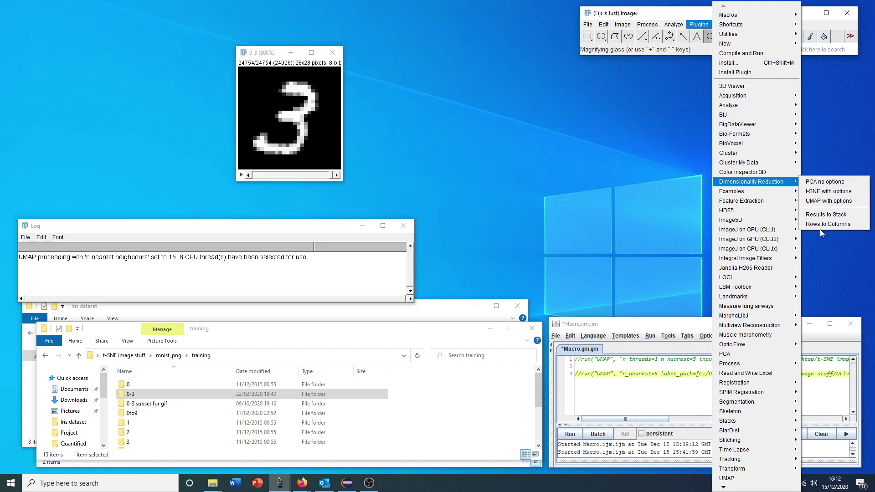
{"action": "left_click", "coordinate": [832, 201]}
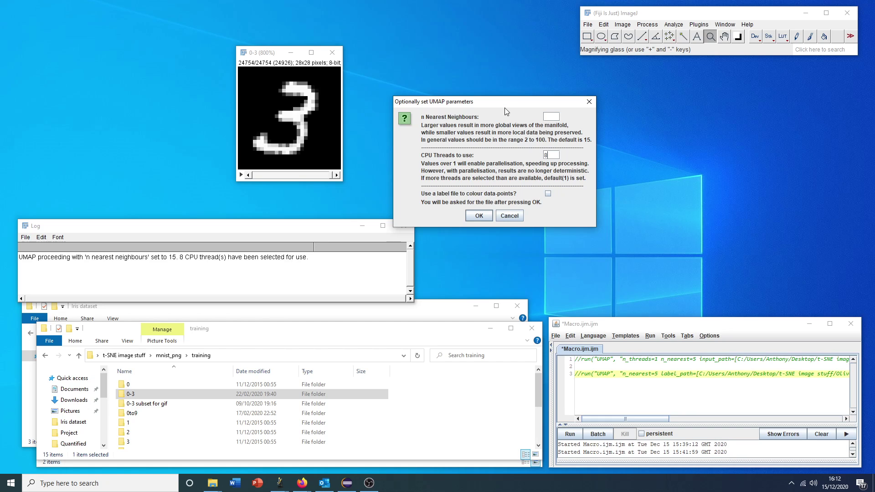
{"action": "left_click_drag", "start_coordinate": [504, 105], "coordinate": [505, 91]}
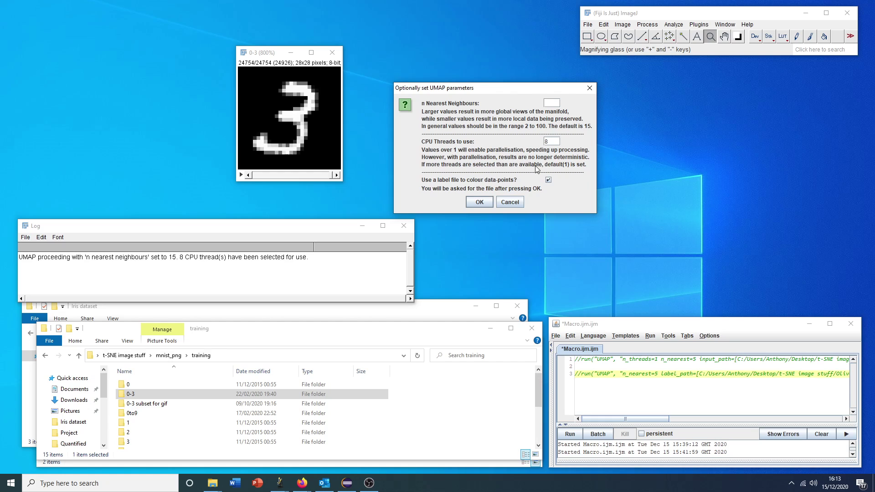
{"action": "left_click", "coordinate": [485, 202]}
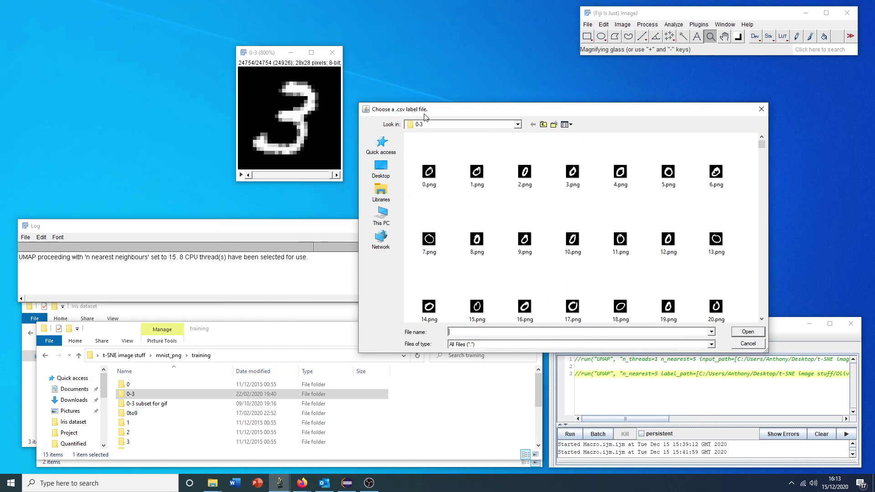
Go up to the training folder and select number1-3_index.csv.
{"action": "left_click", "coordinate": [543, 124]}
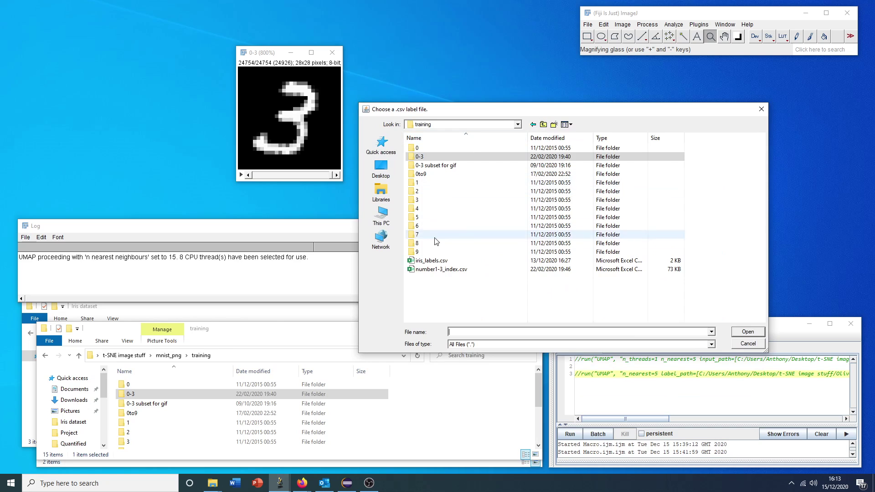
{"action": "left_click", "coordinate": [430, 271]}
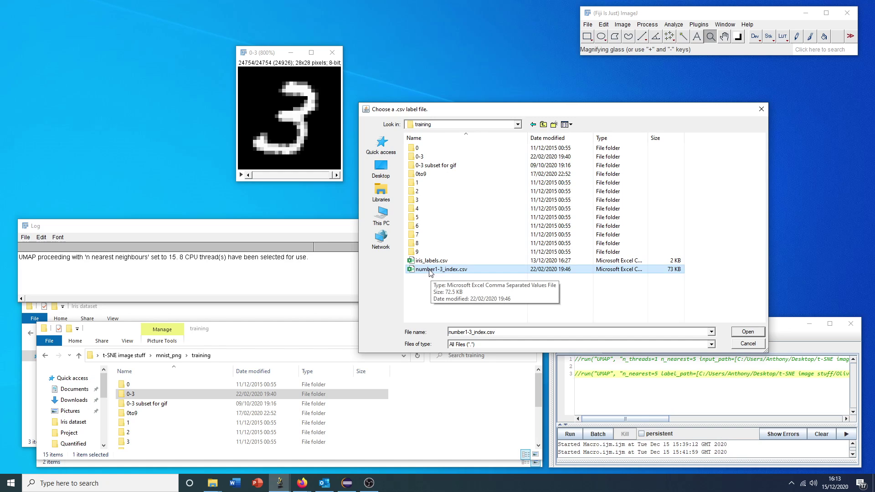
{"action": "right_click", "coordinate": [431, 270]}
Open number1-3_index.csv in Excel and inspect the Label column's leading 0 values.
{"action": "left_click", "coordinate": [469, 292]}
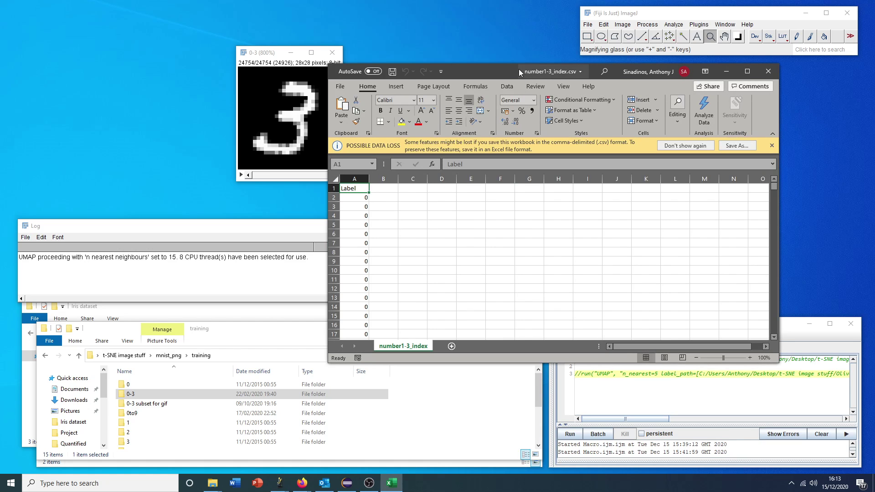
{"action": "left_click_drag", "start_coordinate": [507, 76], "coordinate": [484, 64]}
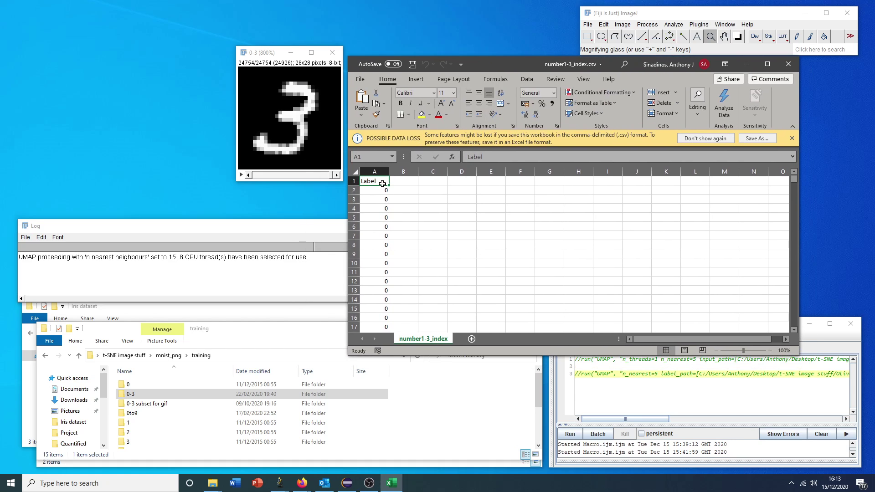
{"action": "mouse_move", "coordinate": [382, 184]}
{"action": "left_mouse_down"}
{"action": "mouse_move", "coordinate": [371, 196]}
{"action": "mouse_move", "coordinate": [371, 277]}
{"action": "mouse_move", "coordinate": [379, 200]}
{"action": "mouse_move", "coordinate": [372, 181]}
{"action": "left_mouse_up"}
{"action": "left_click", "coordinate": [378, 190]}
{"action": "left_click", "coordinate": [377, 199]}
{"action": "left_click", "coordinate": [377, 208]}
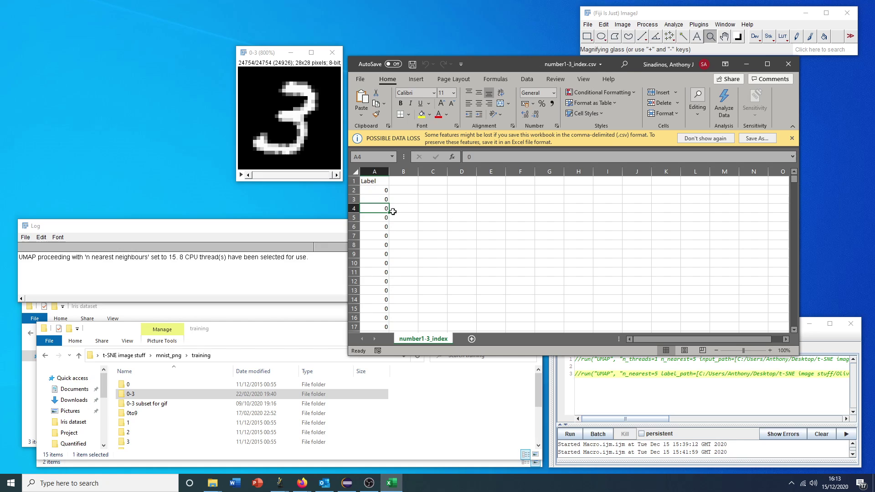
{"action": "left_click_drag", "start_coordinate": [797, 181], "coordinate": [816, 170]}
{"action": "left_click_drag", "start_coordinate": [388, 187], "coordinate": [380, 262]}
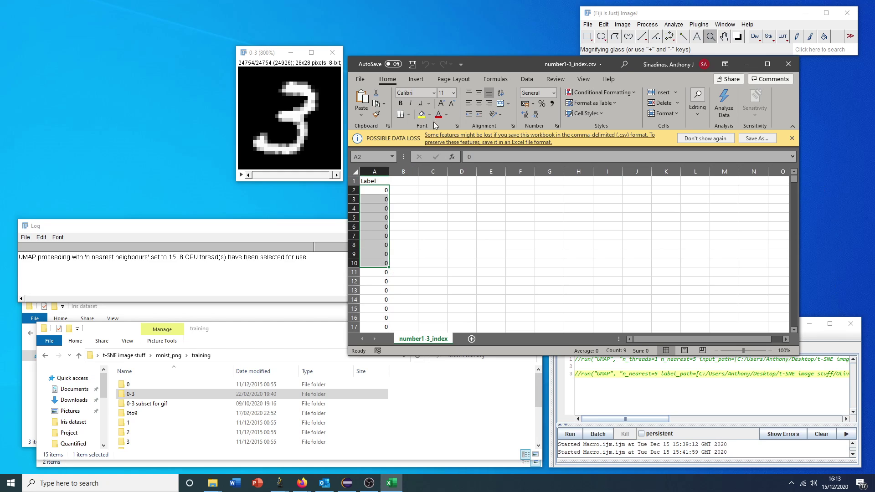
{"action": "left_click", "coordinate": [376, 190]}
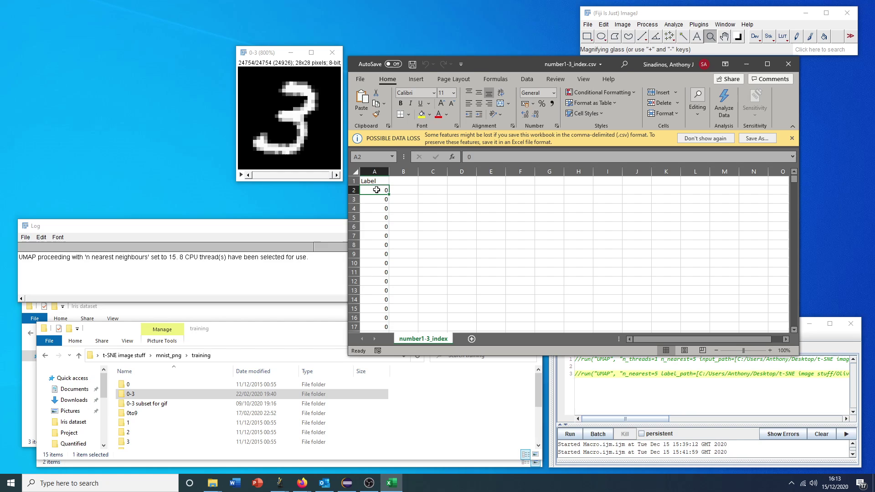
{"action": "key", "text": "Down"}
{"action": "key", "text": "Down"}
{"action": "key", "text": "Down"}
{"action": "key", "text": "Down"}
{"action": "key", "text": "Down"}
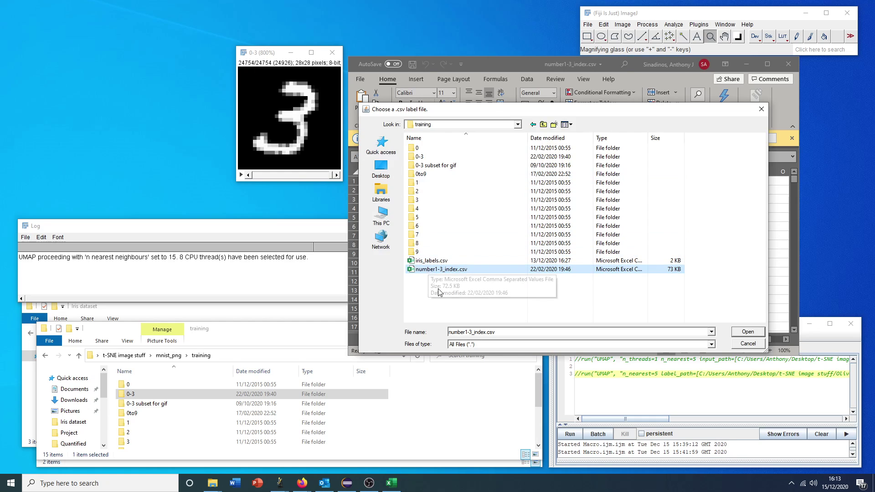
Close Excel, load number1-3_index.csv as the labels, and process the whole 0-3 stack.
{"action": "left_click", "coordinate": [788, 62]}
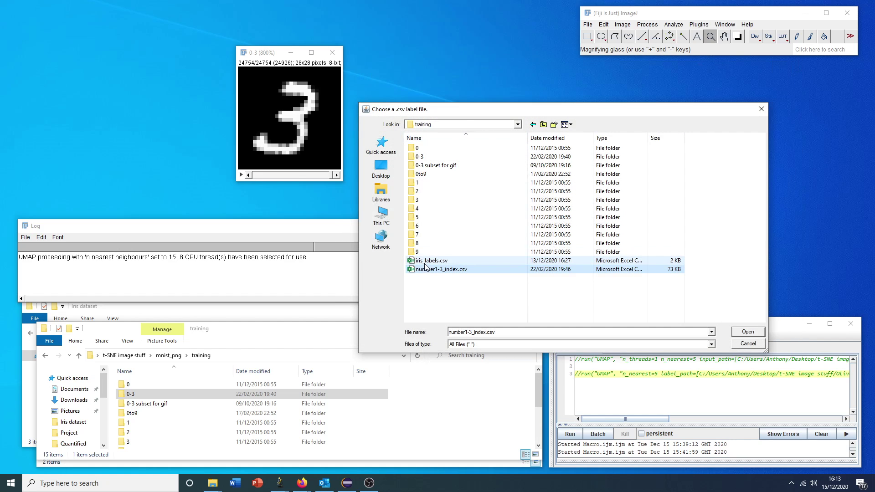
{"action": "left_click", "coordinate": [425, 263]}
{"action": "left_click", "coordinate": [440, 270]}
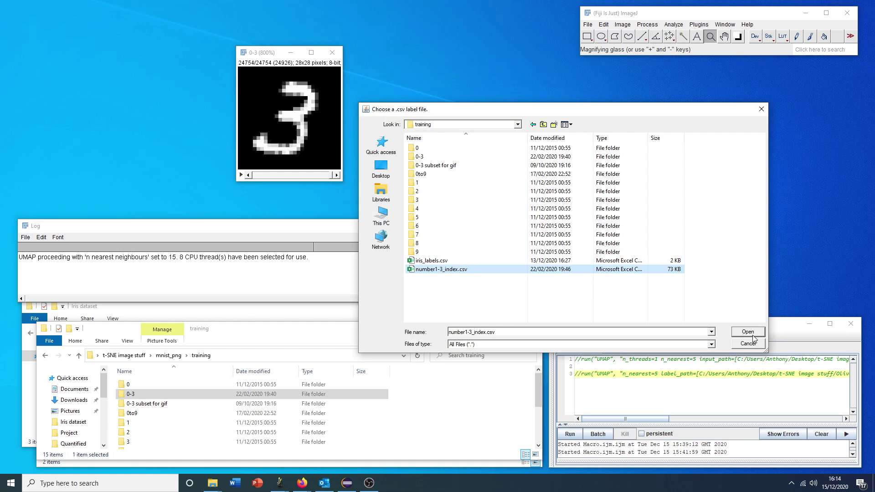
{"action": "left_click", "coordinate": [747, 333]}
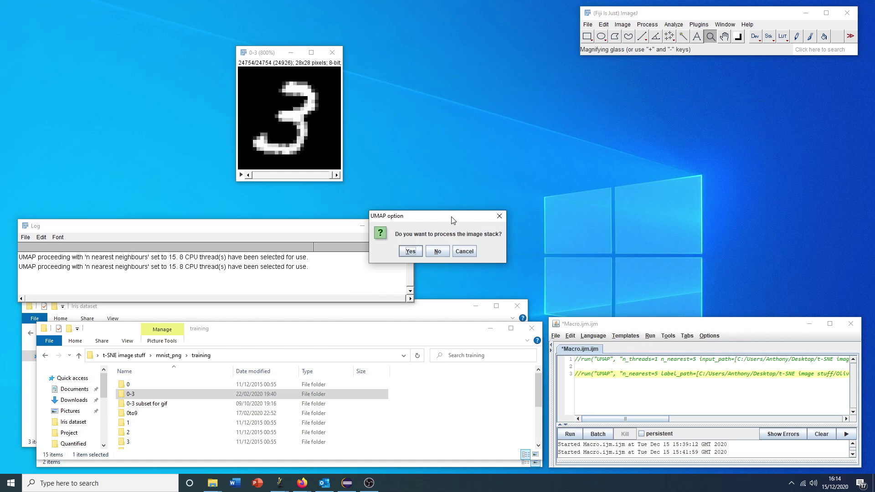
{"action": "left_click_drag", "start_coordinate": [453, 221], "coordinate": [452, 166]}
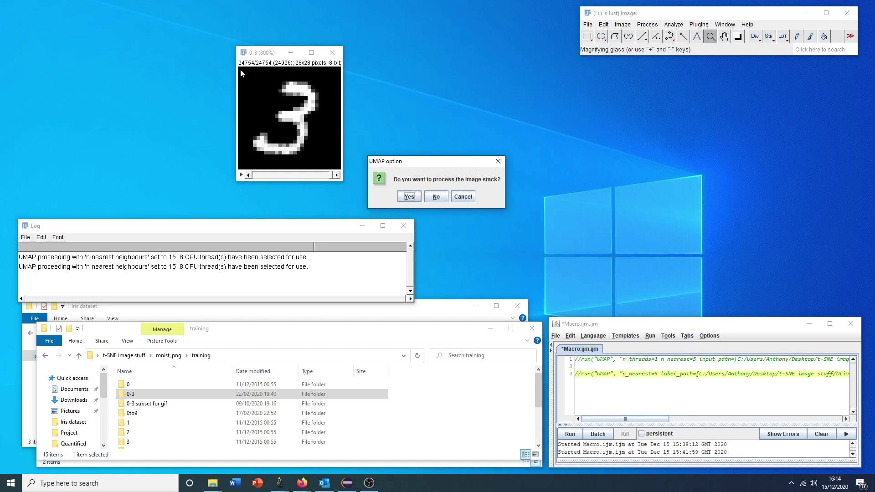
{"action": "left_click", "coordinate": [409, 197]}
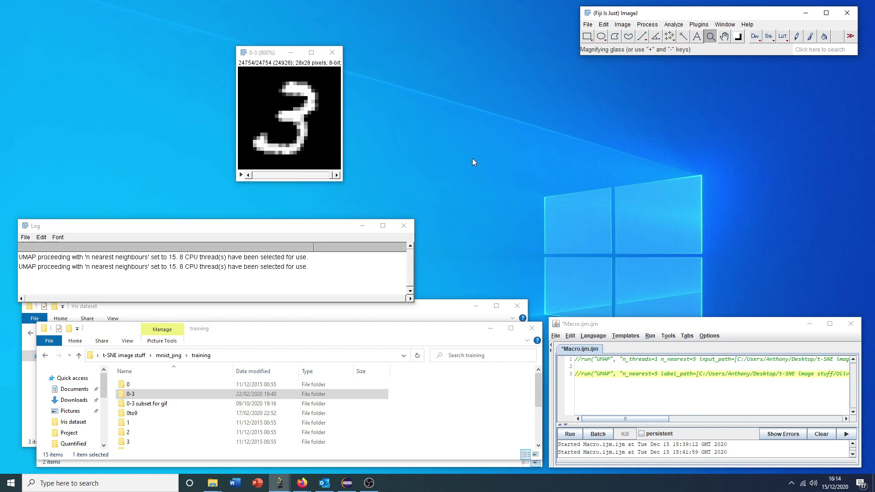
{"action": "mouse_move", "coordinate": [512, 80]}
{"action": "left_mouse_down"}
{"action": "mouse_move", "coordinate": [531, 85]}
{"action": "mouse_move", "coordinate": [512, 73]}
{"action": "left_mouse_up"}
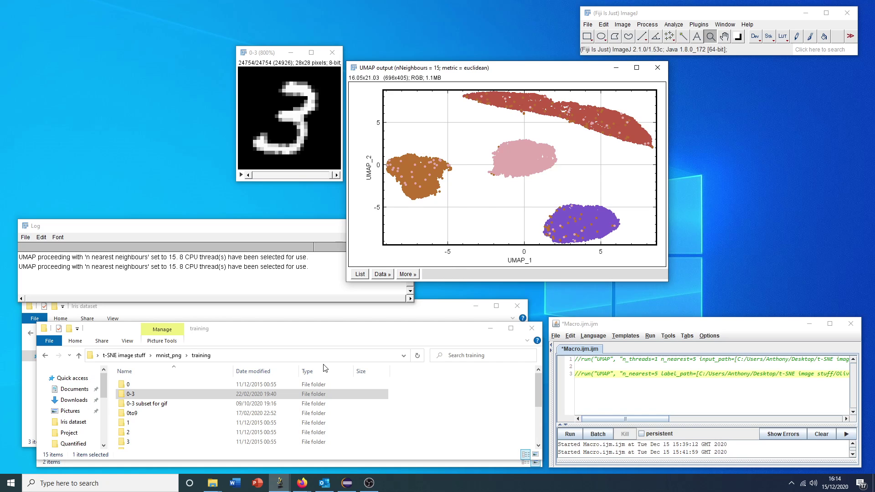
Add an Auto-positioned legend for labels 0, 1, 2 and 3 to the UMAP plot.
{"action": "left_click", "coordinate": [410, 275]}
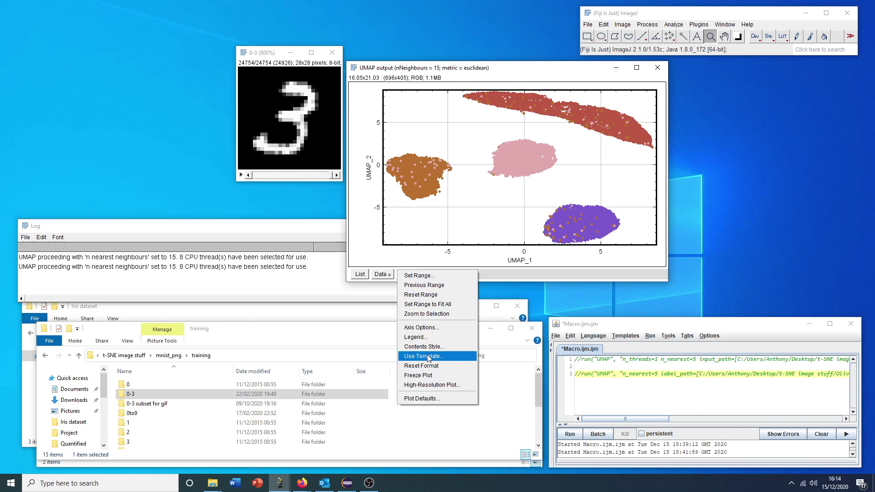
{"action": "left_click", "coordinate": [429, 337]}
{"action": "left_click_drag", "start_coordinate": [423, 87], "coordinate": [750, 95]}
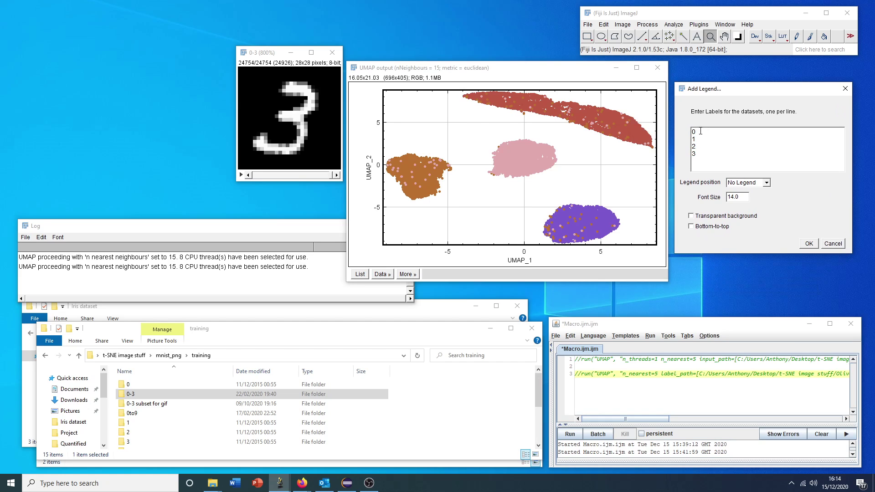
{"action": "left_click", "coordinate": [767, 182]}
{"action": "left_click", "coordinate": [748, 226]}
{"action": "left_click", "coordinate": [809, 243]}
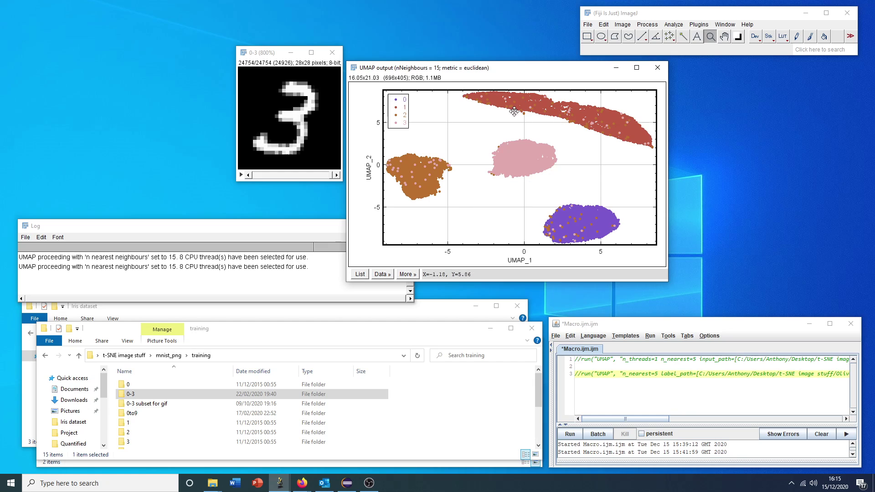
In Contents Style, change Data Set 1: 0's colour from #7c5acd to red.
{"action": "left_click", "coordinate": [407, 274]}
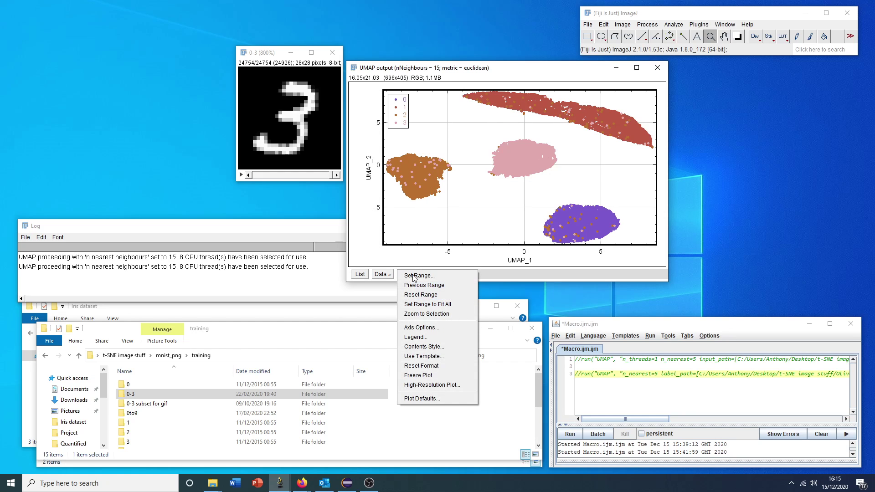
{"action": "left_click", "coordinate": [421, 350]}
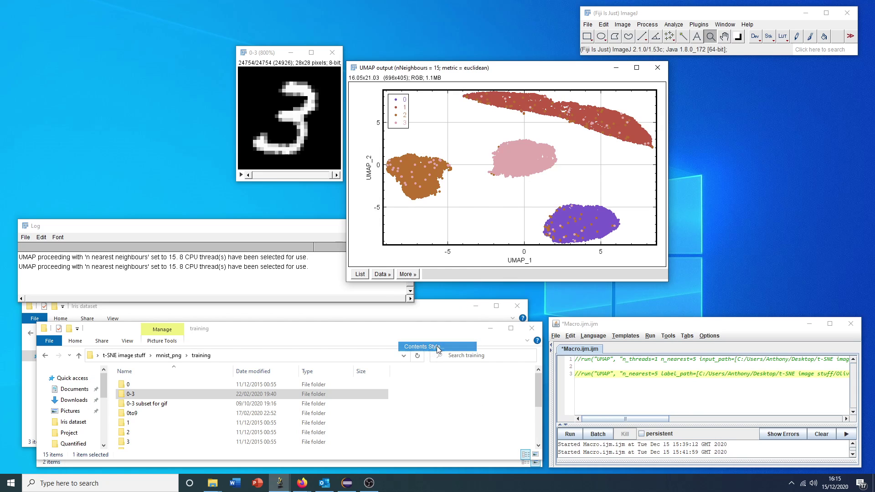
{"action": "left_click_drag", "start_coordinate": [445, 89], "coordinate": [757, 87]}
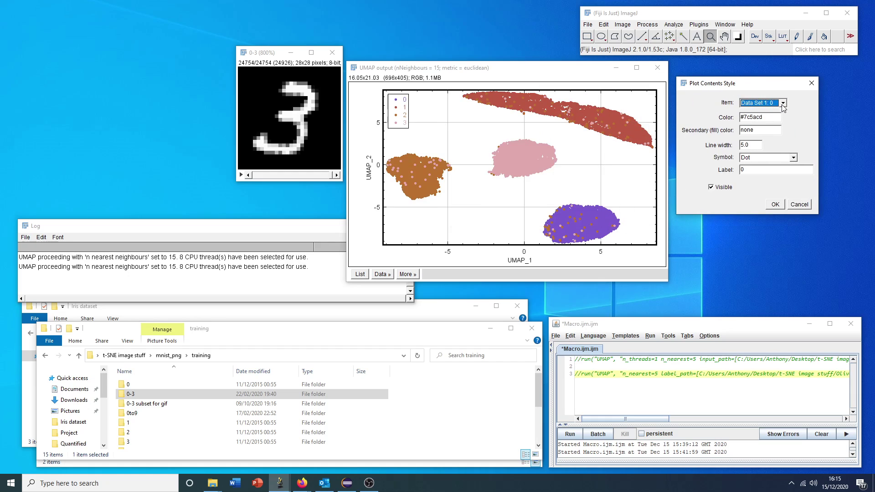
{"action": "left_click", "coordinate": [784, 103]}
{"action": "left_click", "coordinate": [762, 111]}
{"action": "left_click", "coordinate": [768, 115]}
{"action": "type", "text": "red"}
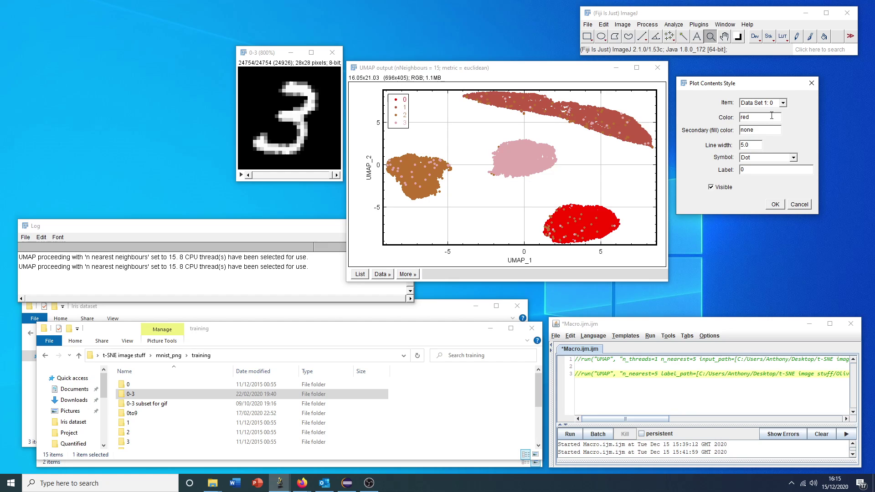
{"action": "left_click", "coordinate": [775, 205]}
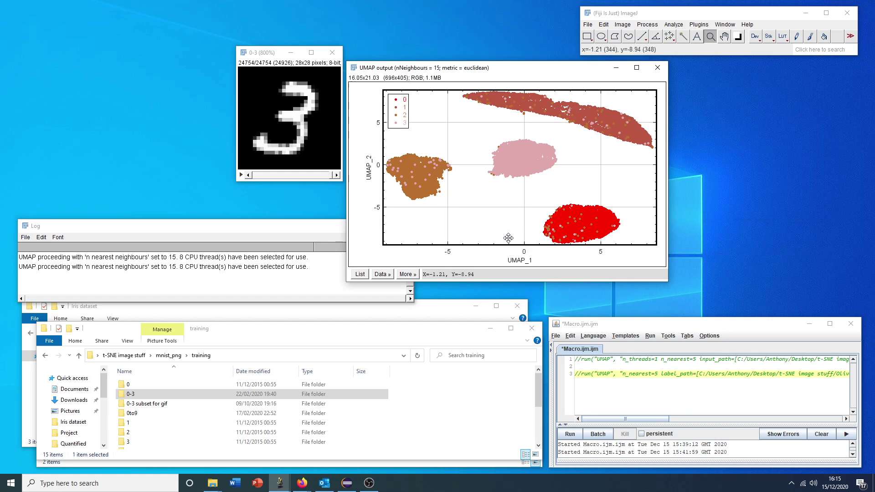
{"action": "left_click", "coordinate": [361, 274]}
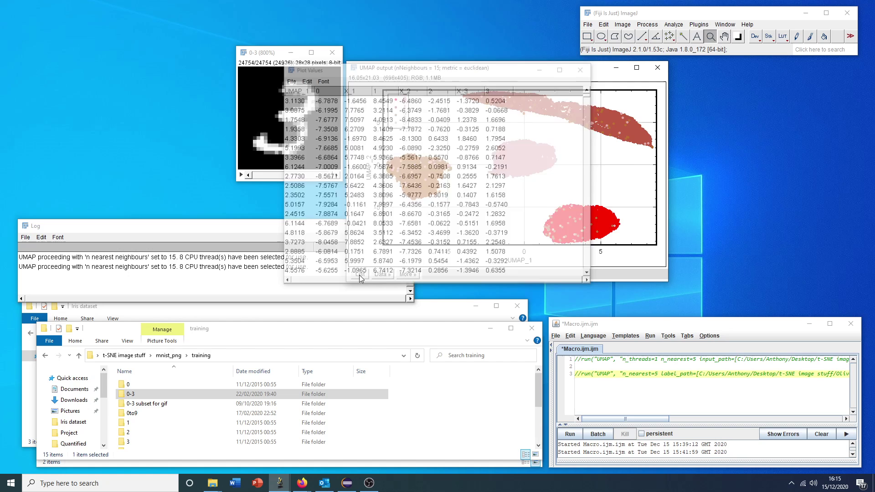
{"action": "left_click", "coordinate": [331, 73]}
{"action": "left_click_drag", "start_coordinate": [331, 73], "coordinate": [583, 140]}
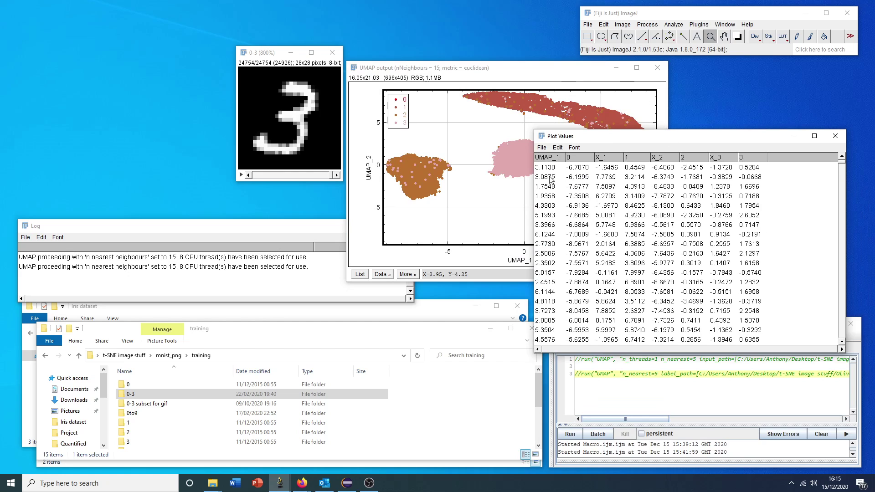
{"action": "left_click_drag", "start_coordinate": [628, 143], "coordinate": [672, 134]}
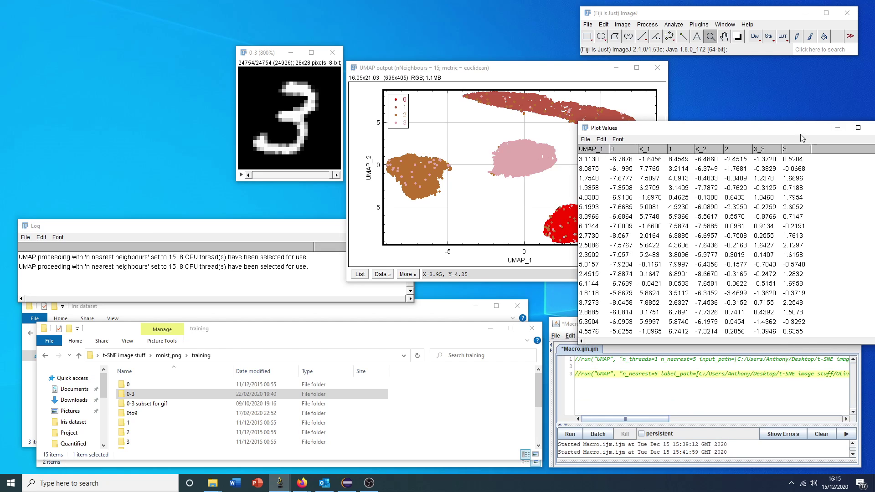
{"action": "left_click_drag", "start_coordinate": [802, 128], "coordinate": [656, 97]}
{"action": "left_click", "coordinate": [734, 97]}
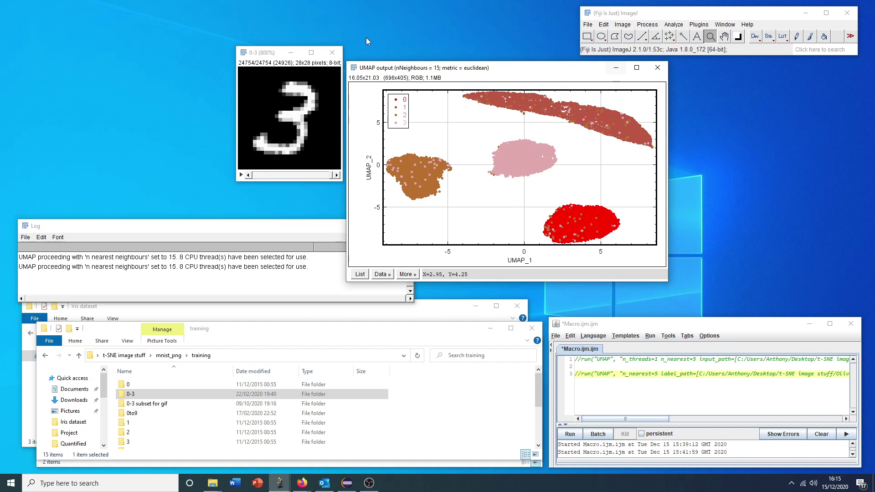
Close the UMAP plot and the 0-3 digit stack, then bring the Olivetti-PNG-master folder forward.
{"action": "left_click", "coordinate": [658, 68]}
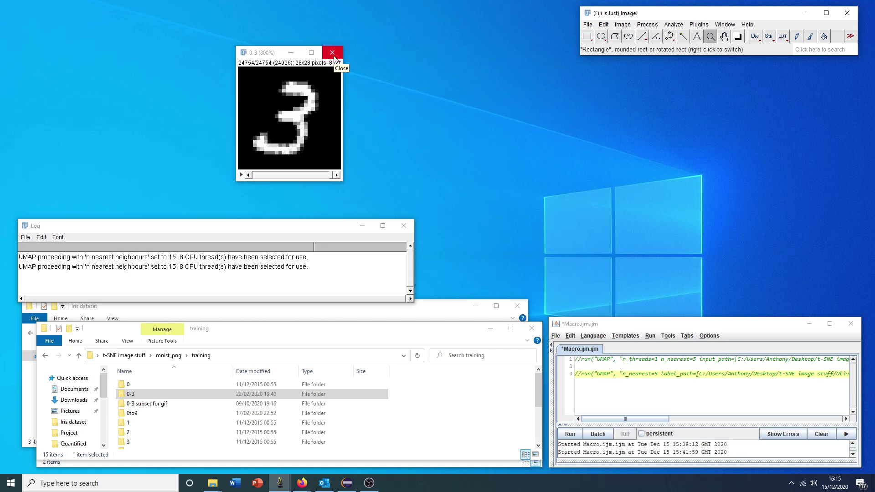
{"action": "left_click", "coordinate": [334, 52]}
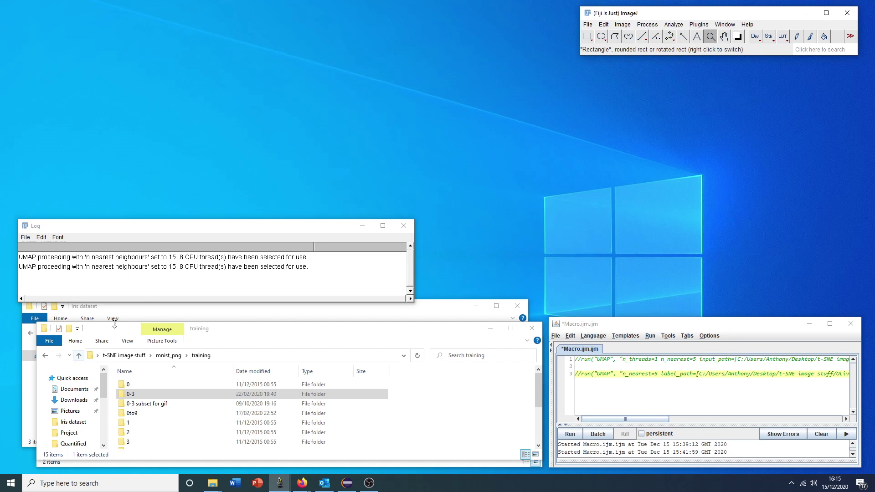
{"action": "left_click_drag", "start_coordinate": [240, 331], "coordinate": [226, 311]}
{"action": "left_click", "coordinate": [179, 465]}
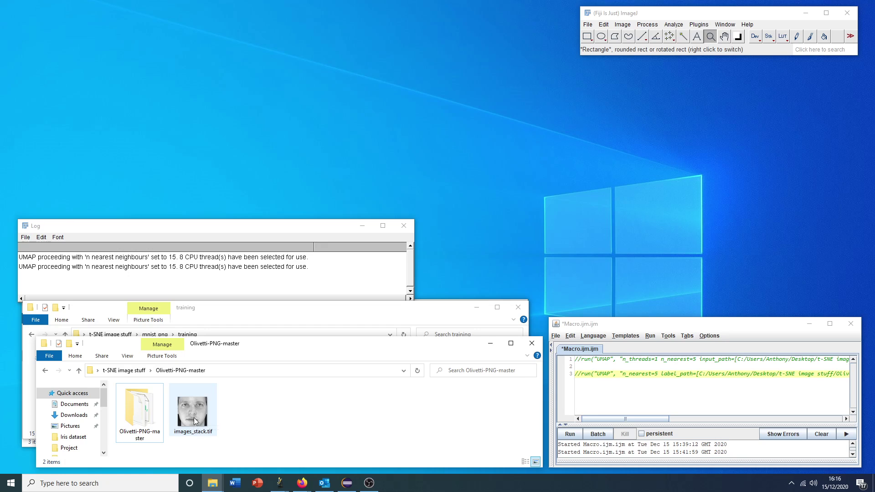
Open images_stack.tif in Fiji and step through its faces back to the first.
{"action": "left_click_drag", "start_coordinate": [194, 418], "coordinate": [613, 45]}
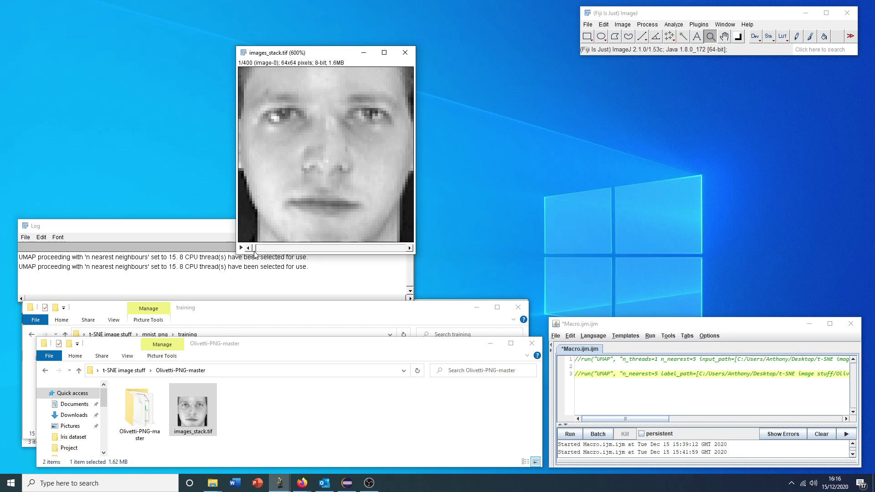
{"action": "mouse_move", "coordinate": [255, 254]}
{"action": "left_mouse_down"}
{"action": "mouse_move", "coordinate": [407, 259]}
{"action": "mouse_move", "coordinate": [315, 249]}
{"action": "mouse_move", "coordinate": [250, 258]}
{"action": "mouse_move", "coordinate": [257, 254]}
{"action": "left_mouse_up"}
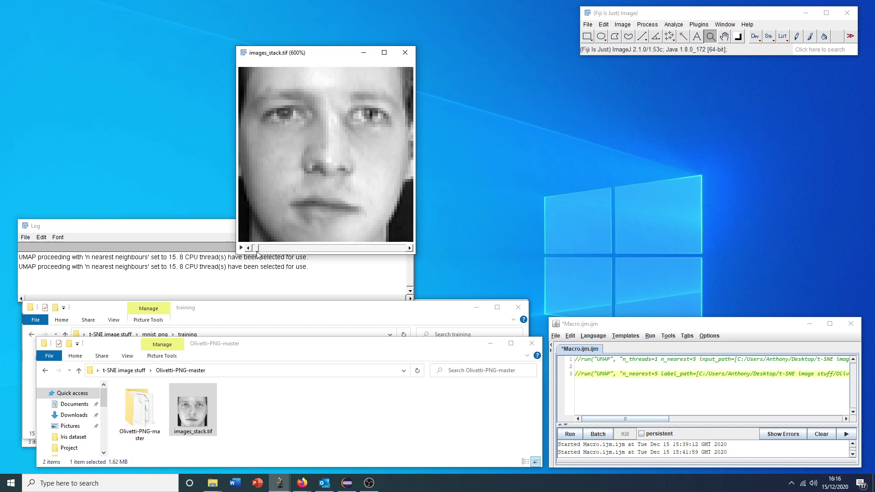
{"action": "left_click", "coordinate": [258, 254]}
{"action": "left_click", "coordinate": [258, 254]}
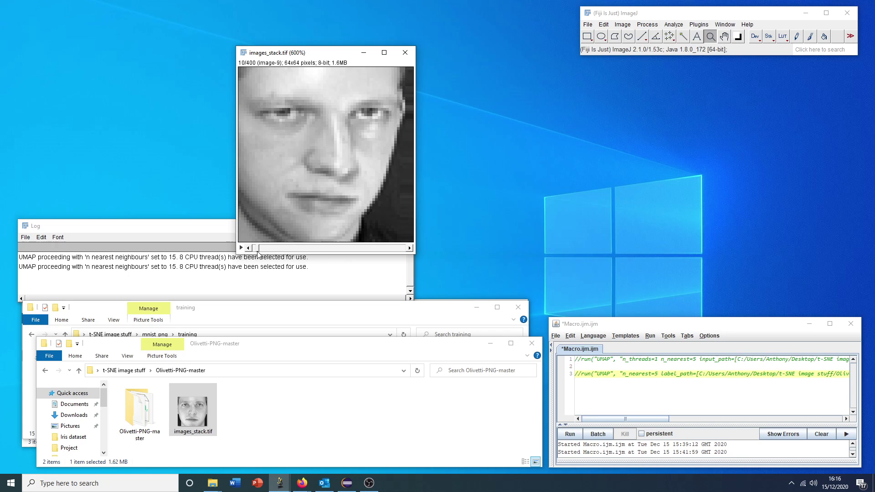
{"action": "left_click", "coordinate": [257, 254]}
{"action": "left_click", "coordinate": [258, 254]}
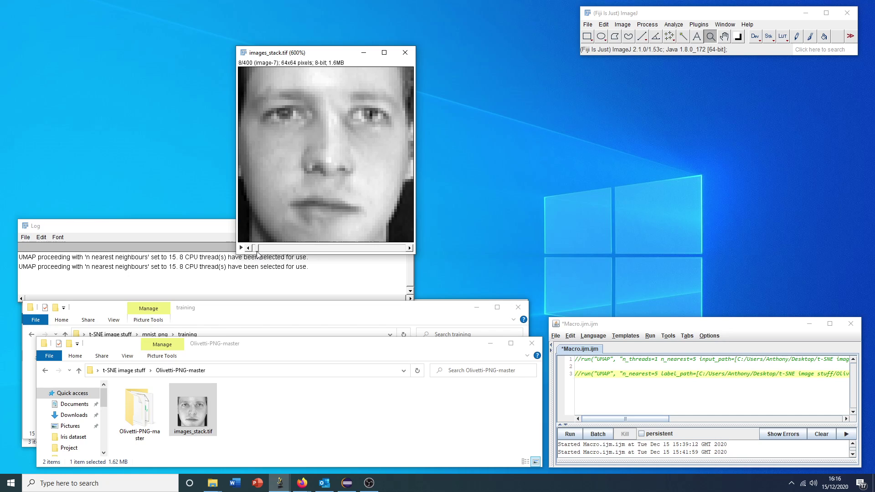
{"action": "left_click_drag", "start_coordinate": [257, 254], "coordinate": [250, 254]}
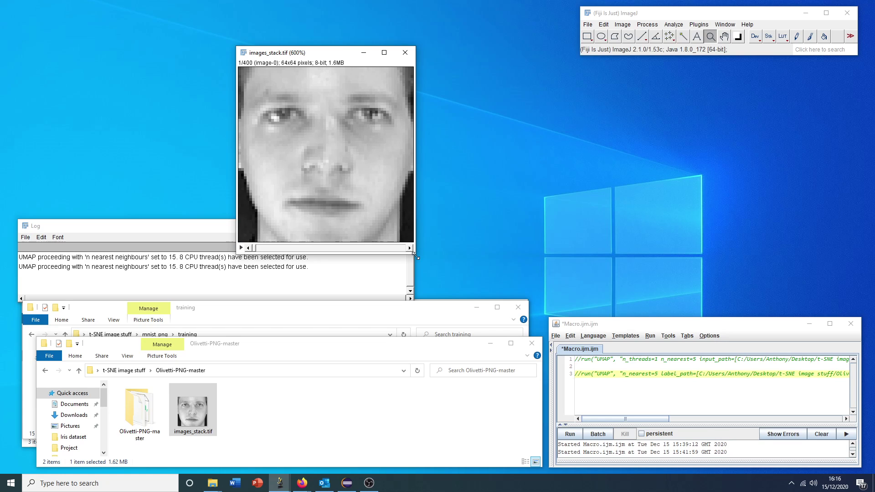
Reposition the face stack window and flip through the slices again, ending on slice 1.
{"action": "left_click_drag", "start_coordinate": [333, 52], "coordinate": [330, 26]}
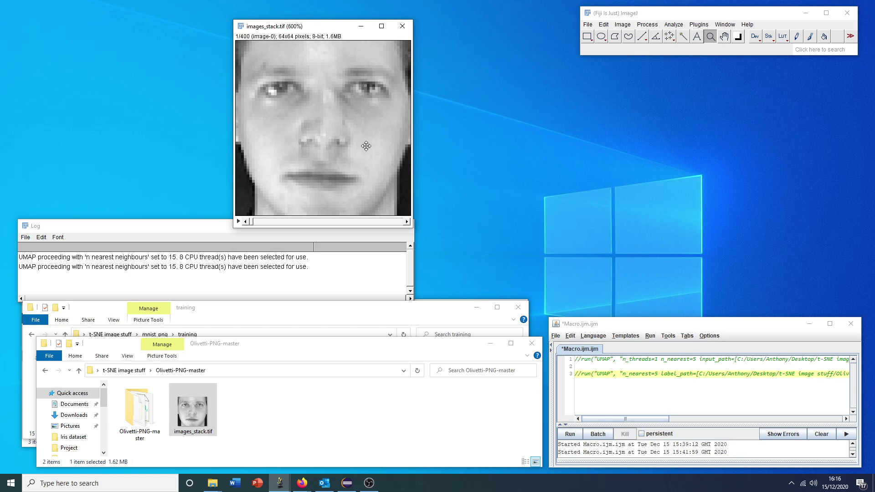
{"action": "left_click_drag", "start_coordinate": [319, 26], "coordinate": [354, 24]}
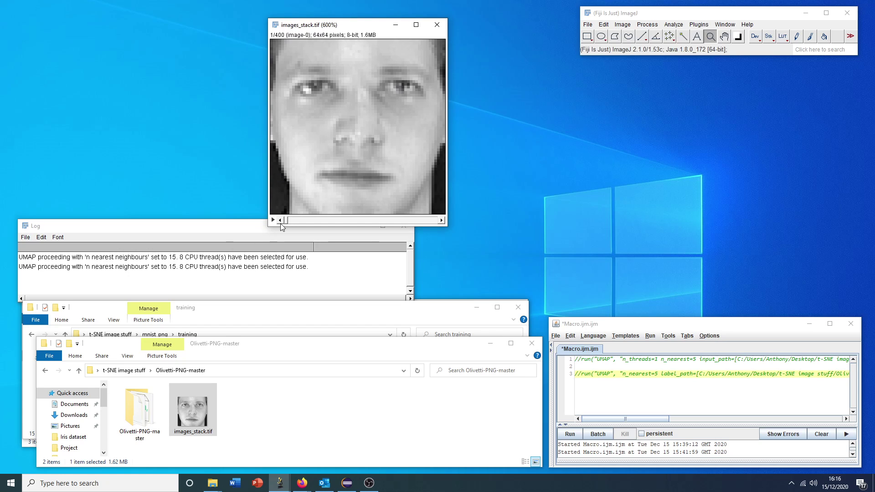
{"action": "mouse_move", "coordinate": [288, 221]}
{"action": "left_mouse_down"}
{"action": "mouse_move", "coordinate": [305, 220]}
{"action": "mouse_move", "coordinate": [280, 223]}
{"action": "left_mouse_up"}
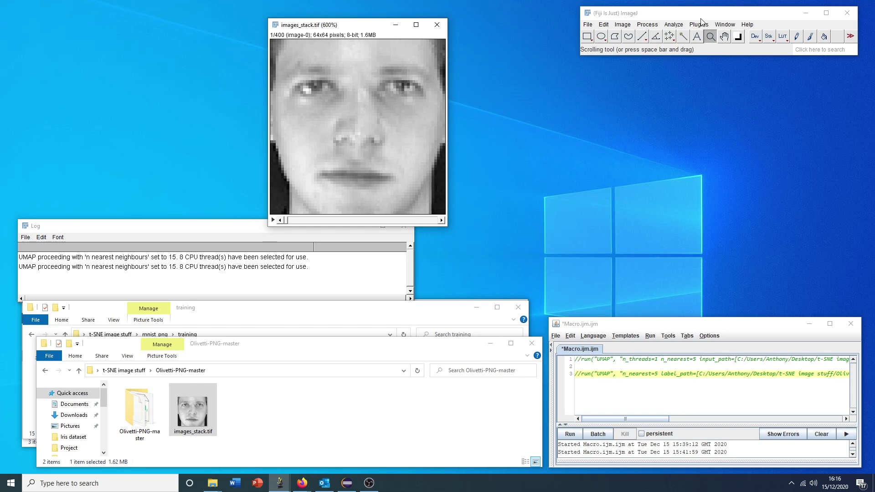
Remove the // from macro line 3 and inspect its UMAP n_nearest=5 parameter.
{"action": "left_click", "coordinate": [582, 373]}
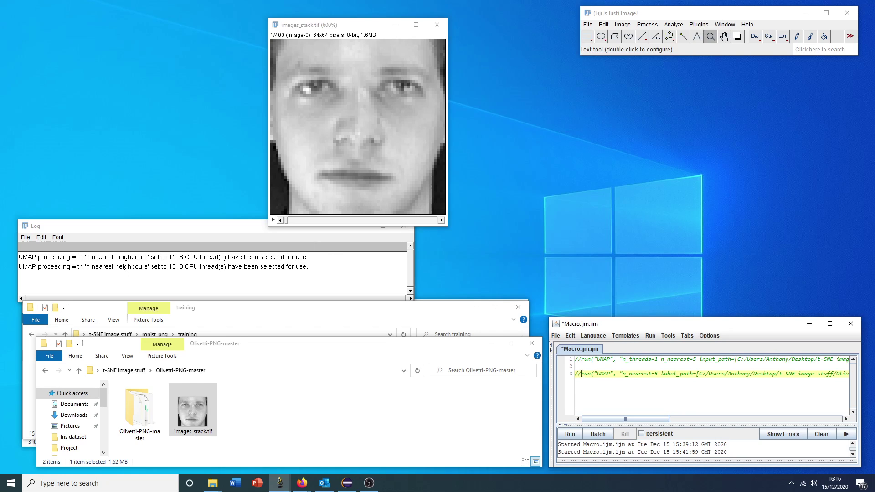
{"action": "key", "text": "BackSpace"}
{"action": "key", "text": "BackSpace"}
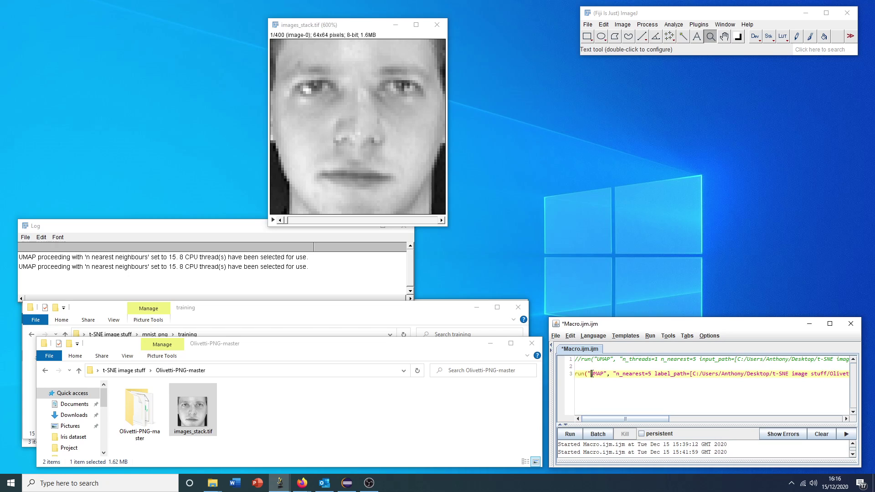
{"action": "left_click_drag", "start_coordinate": [592, 373], "coordinate": [605, 374]}
{"action": "mouse_move", "coordinate": [613, 417]}
{"action": "left_mouse_down"}
{"action": "mouse_move", "coordinate": [628, 418]}
{"action": "mouse_move", "coordinate": [619, 416]}
{"action": "left_mouse_up"}
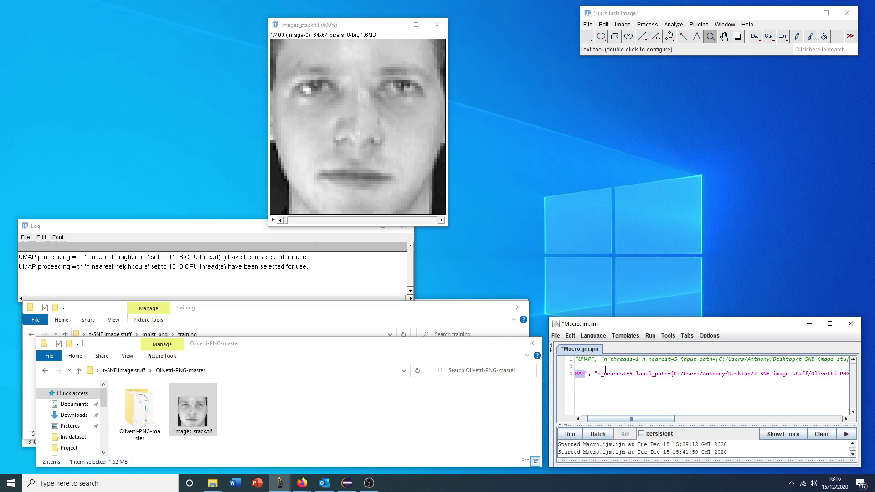
{"action": "left_click_drag", "start_coordinate": [598, 374], "coordinate": [632, 374]}
{"action": "left_click_drag", "start_coordinate": [636, 418], "coordinate": [622, 414]}
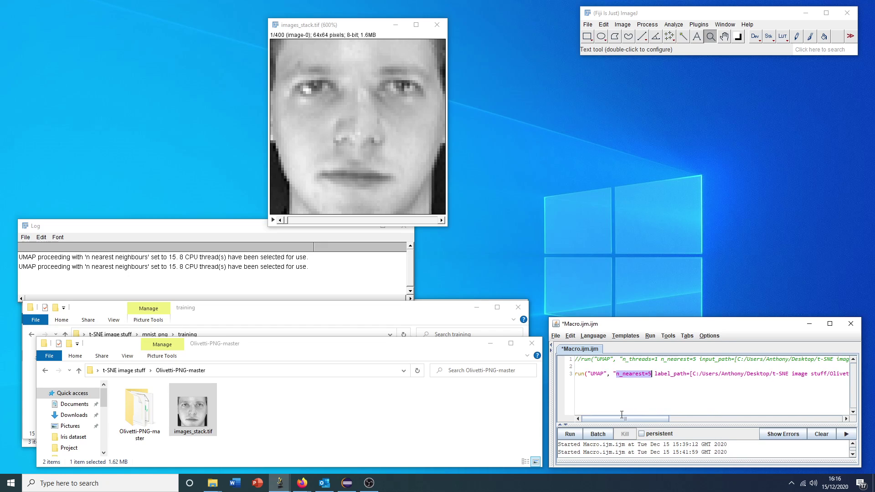
Review the rest of line 3's run call through to its Olivetti label path.
{"action": "left_click", "coordinate": [617, 374]}
{"action": "left_click_drag", "start_coordinate": [628, 417], "coordinate": [649, 420]}
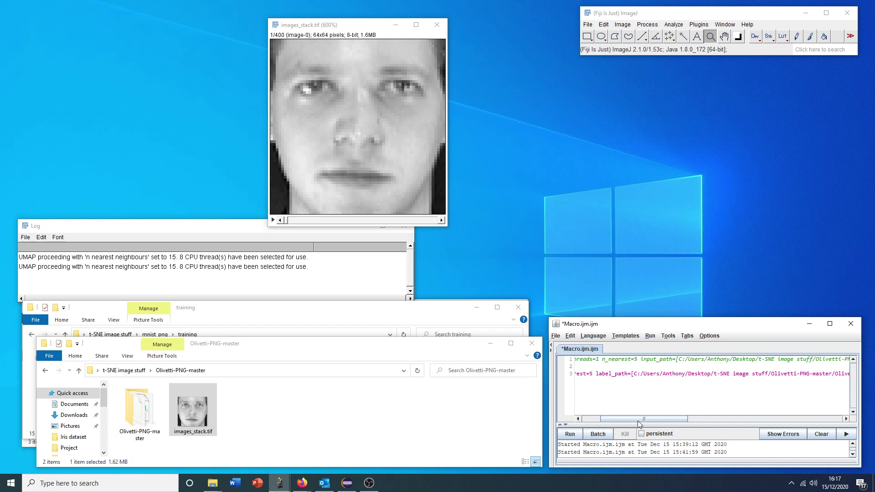
{"action": "mouse_move", "coordinate": [639, 423]}
{"action": "left_mouse_down"}
{"action": "mouse_move", "coordinate": [706, 425]}
{"action": "mouse_move", "coordinate": [624, 419]}
{"action": "left_mouse_up"}
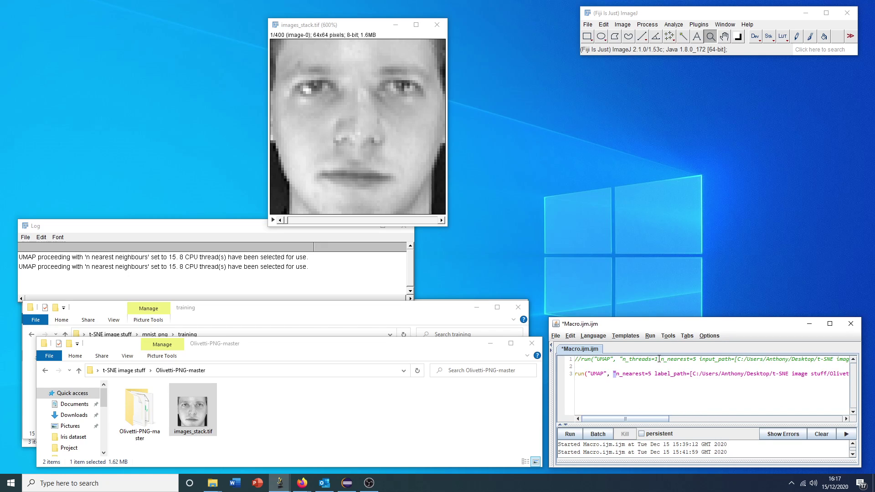
{"action": "left_click", "coordinate": [616, 374]}
{"action": "key", "text": "End"}
{"action": "key", "text": "Home"}
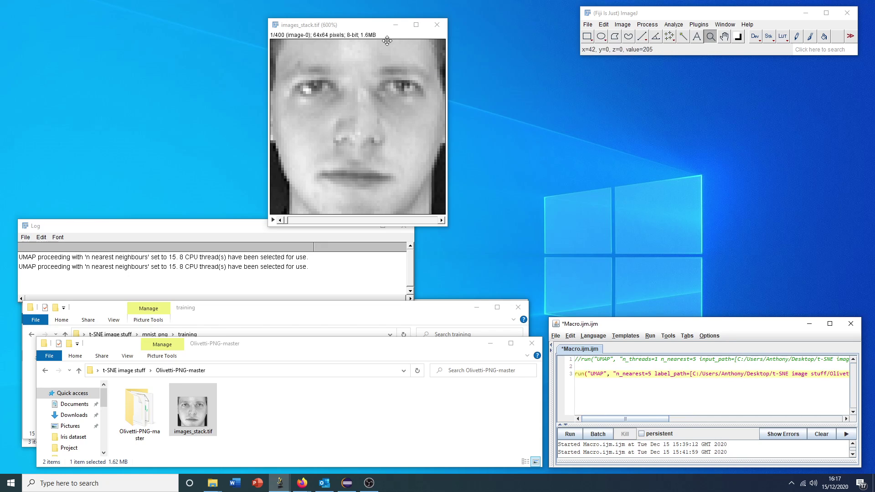
{"action": "left_click_drag", "start_coordinate": [370, 26], "coordinate": [361, 27]}
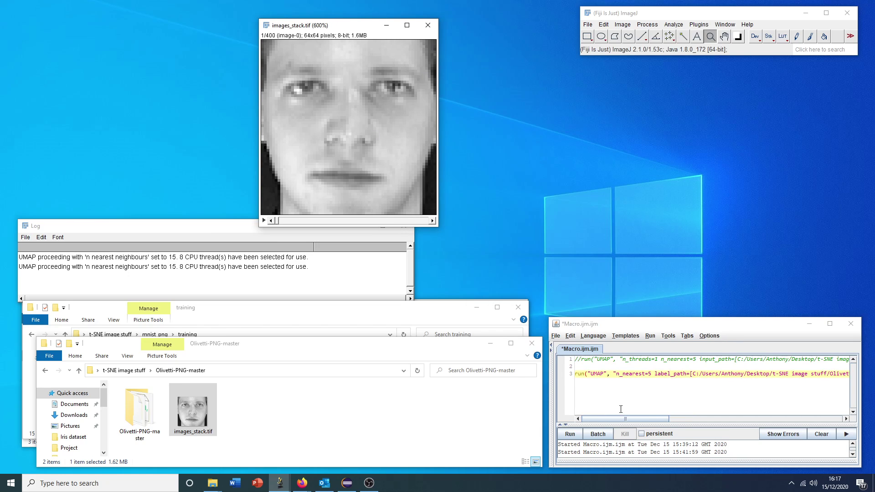
Run the macro on all 400 faces and move the resulting UMAP plot aside.
{"action": "left_click", "coordinate": [571, 435]}
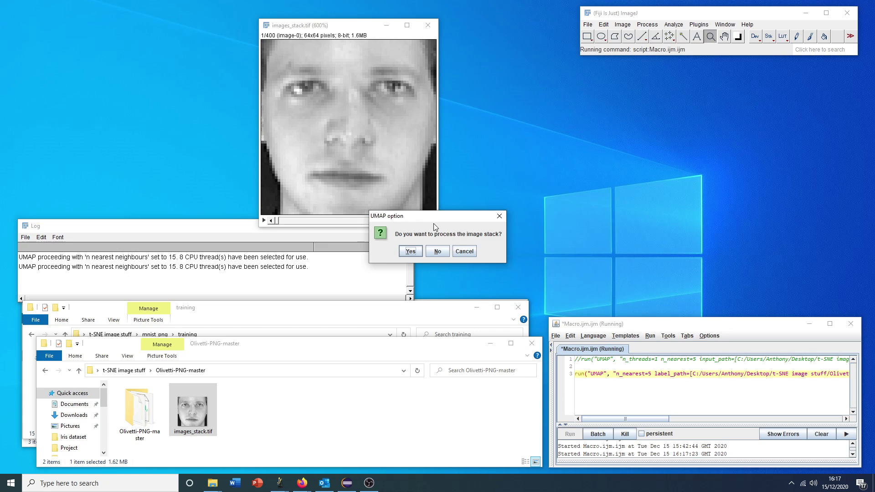
{"action": "left_click", "coordinate": [414, 252]}
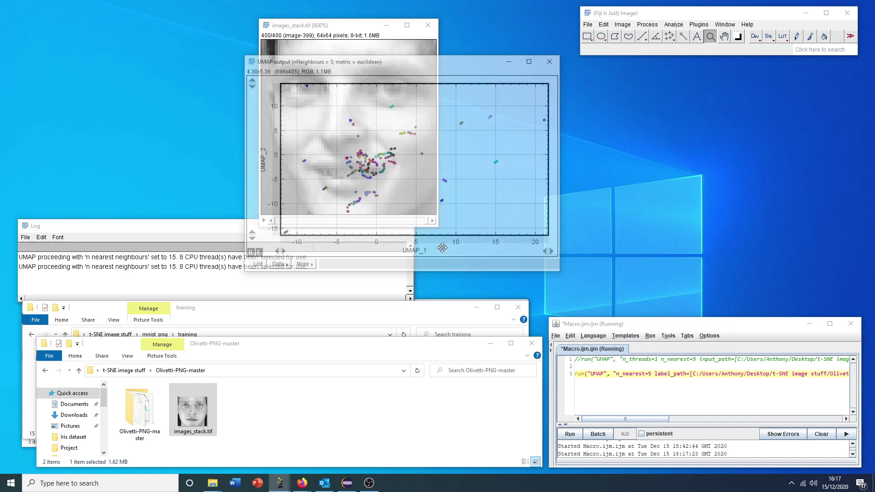
{"action": "left_click_drag", "start_coordinate": [447, 64], "coordinate": [651, 73]}
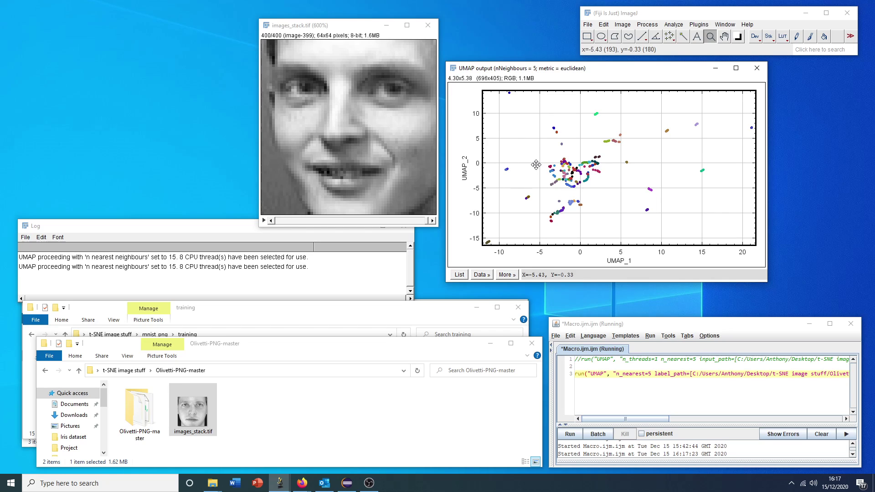
In Contents Style, toggle Data Set 1's visibility off and on, then view Data Set 2.
{"action": "left_click", "coordinate": [502, 275]}
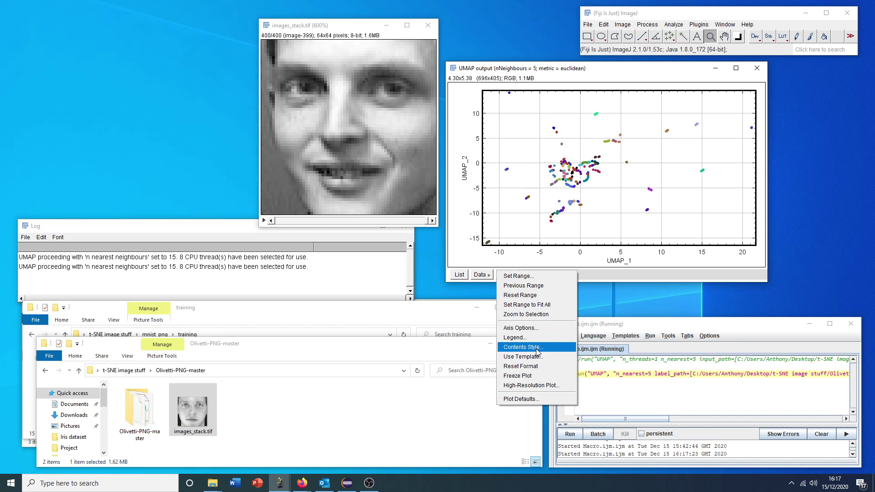
{"action": "left_click", "coordinate": [521, 347]}
{"action": "left_click_drag", "start_coordinate": [484, 97], "coordinate": [784, 218]}
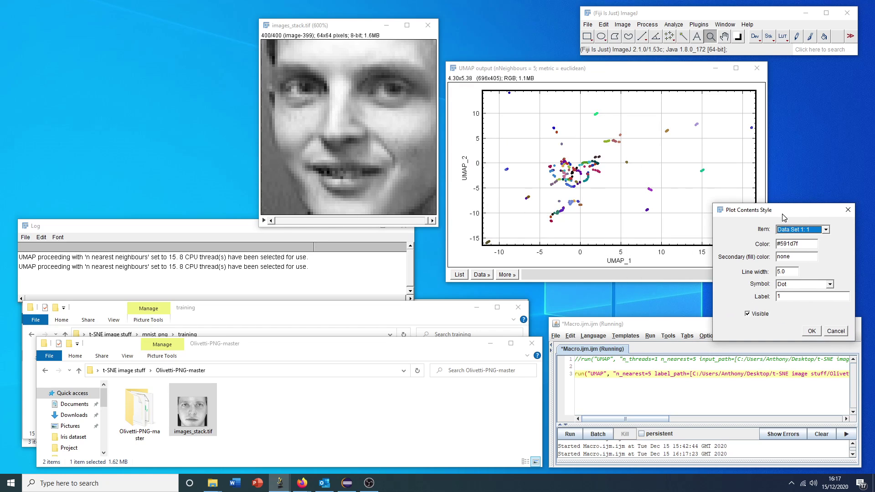
{"action": "left_click", "coordinate": [748, 314]}
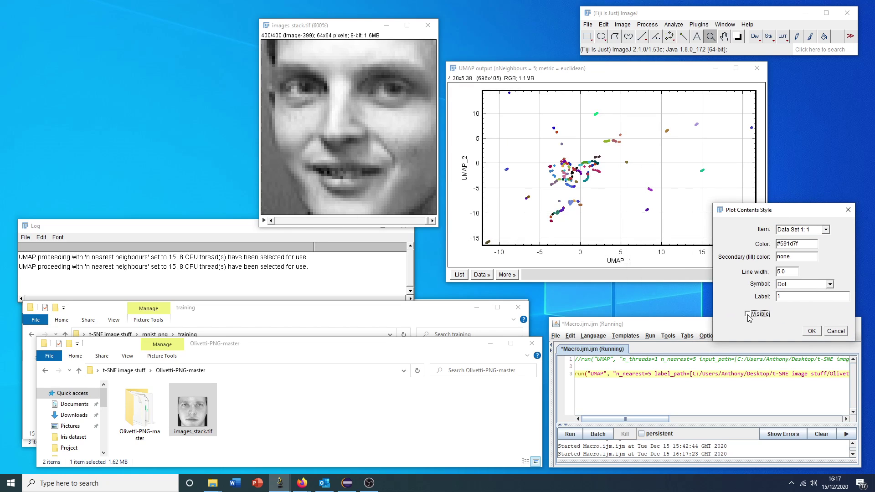
{"action": "left_click", "coordinate": [748, 314]}
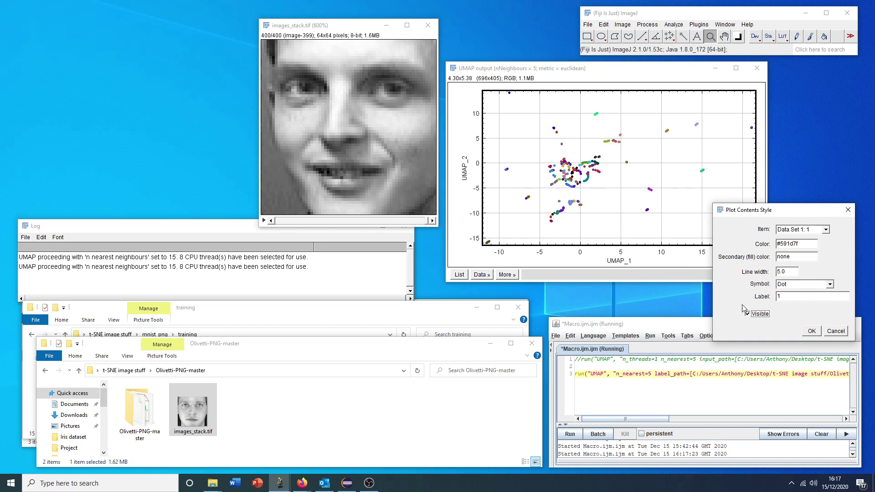
{"action": "left_click", "coordinate": [826, 229]}
{"action": "left_click", "coordinate": [812, 245]}
Cancel the style settings and close the UMAP plot and images_stack.tif.
{"action": "left_click", "coordinate": [838, 334]}
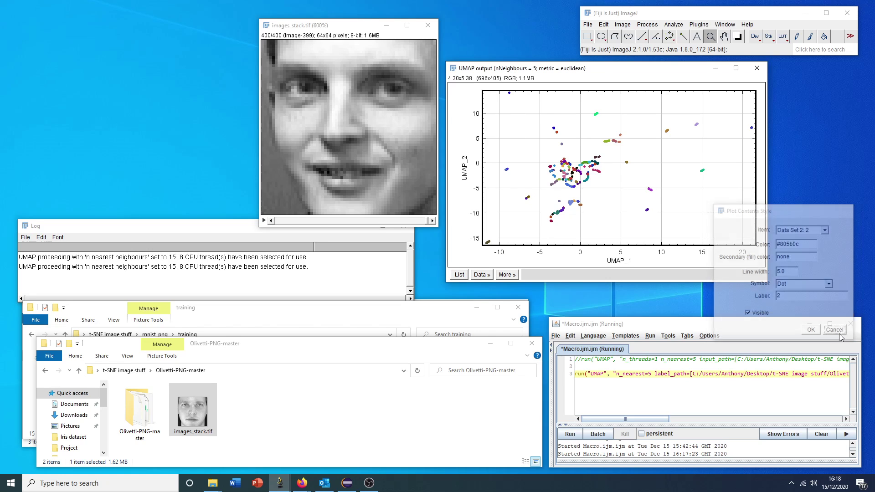
{"action": "left_click", "coordinate": [757, 68]}
{"action": "left_click", "coordinate": [428, 26]}
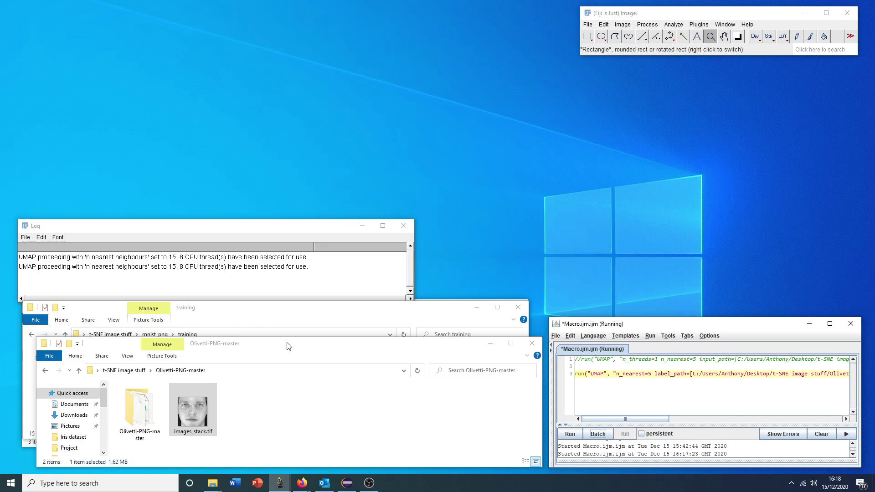
Comment out macro line 3 again by adding // at its start.
{"action": "mouse_move", "coordinate": [283, 348]}
{"action": "left_mouse_down"}
{"action": "mouse_move", "coordinate": [336, 297]}
{"action": "mouse_move", "coordinate": [258, 359]}
{"action": "mouse_move", "coordinate": [278, 341]}
{"action": "left_mouse_up"}
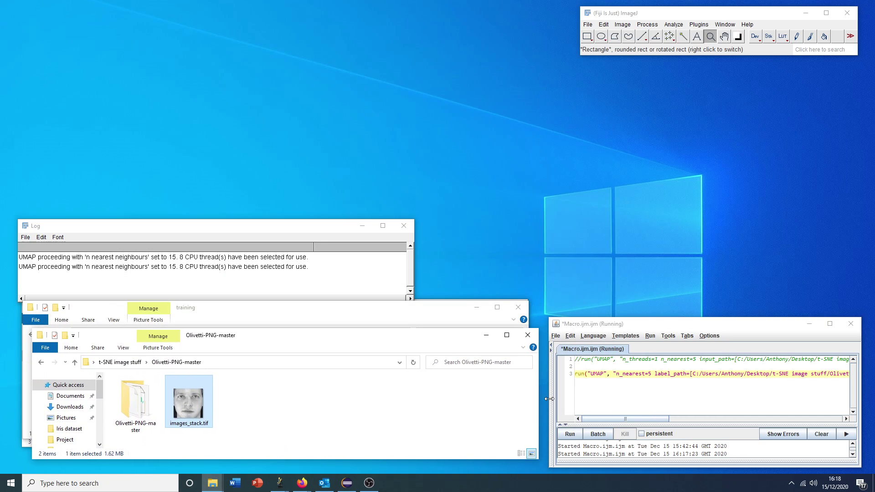
{"action": "left_click", "coordinate": [577, 376]}
{"action": "type", "text": "//"}
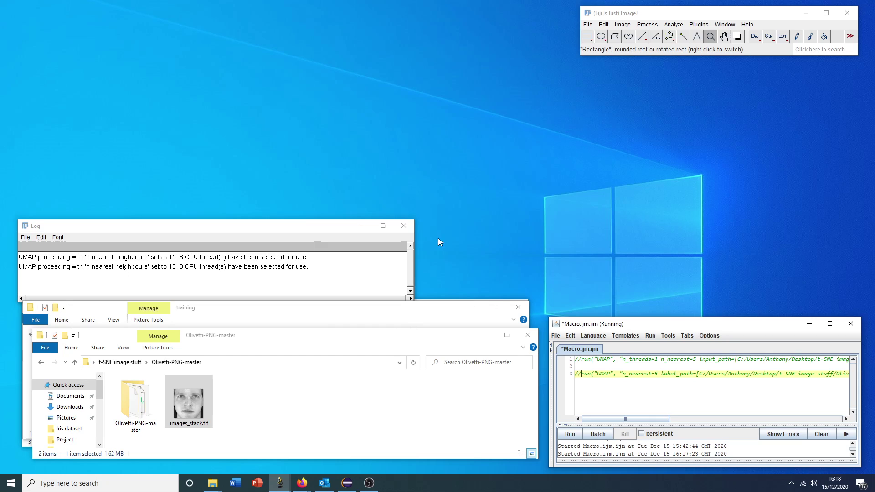
Open iris.csv from the Iris dataset folder in Fiji as a table.
{"action": "left_click_drag", "start_coordinate": [312, 228], "coordinate": [319, 221]}
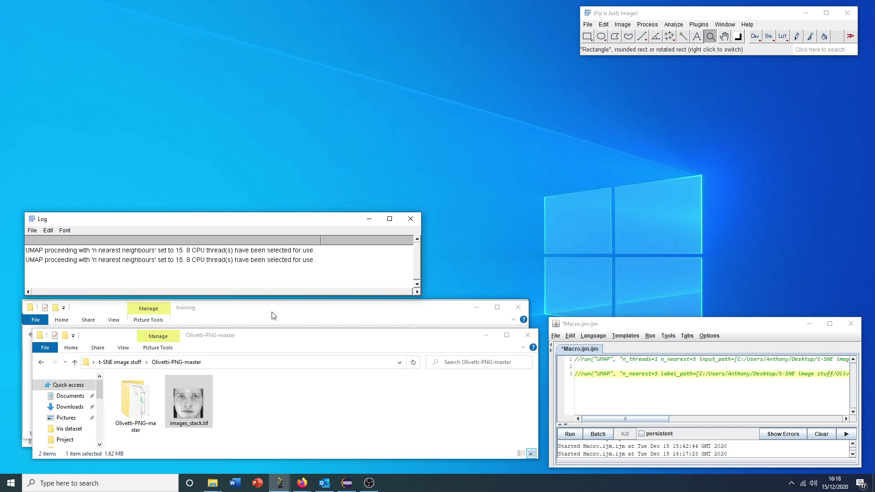
{"action": "mouse_move", "coordinate": [273, 315]}
{"action": "left_mouse_down"}
{"action": "mouse_move", "coordinate": [267, 325]}
{"action": "mouse_move", "coordinate": [263, 319]}
{"action": "left_mouse_up"}
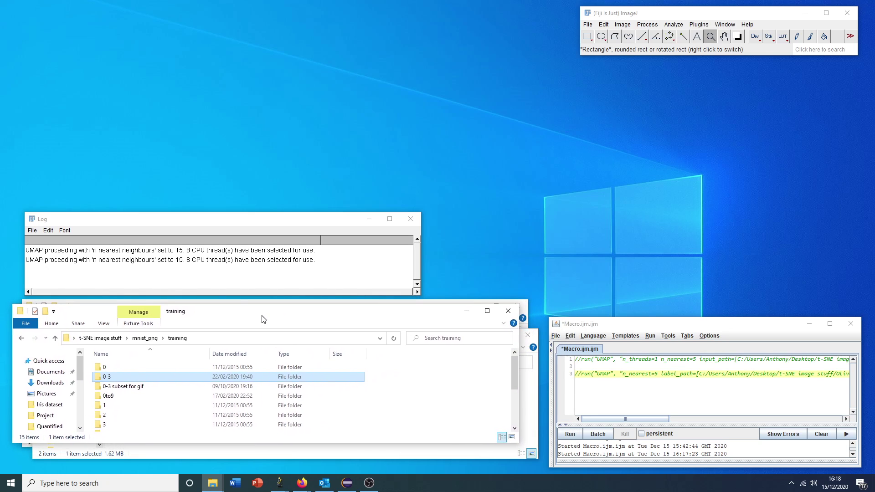
{"action": "left_click", "coordinate": [219, 302]}
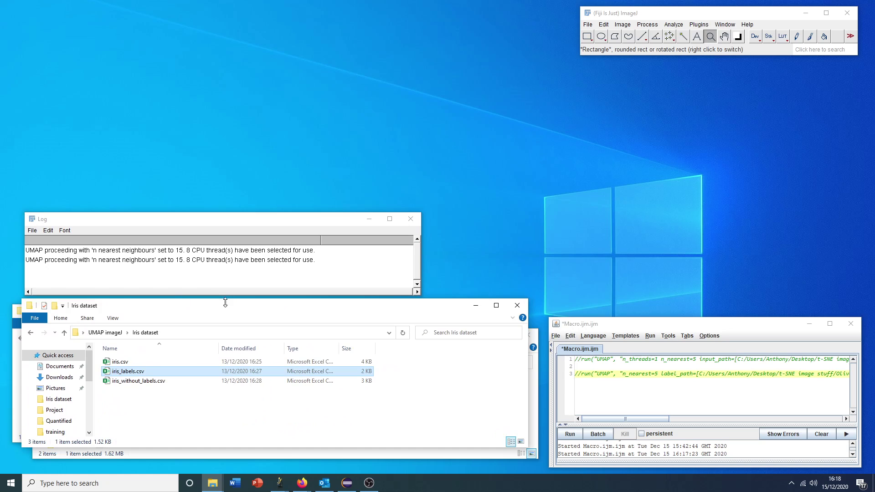
{"action": "left_click_drag", "start_coordinate": [225, 309], "coordinate": [211, 310]}
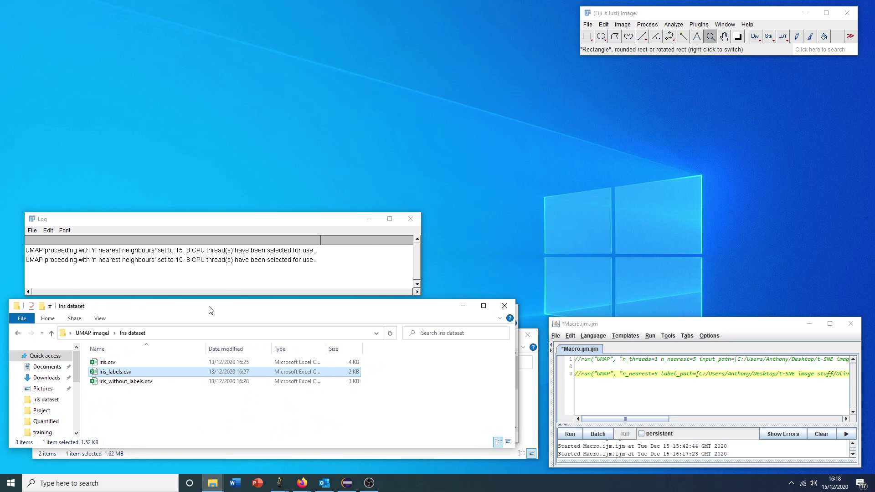
{"action": "left_click_drag", "start_coordinate": [106, 366], "coordinate": [620, 48]}
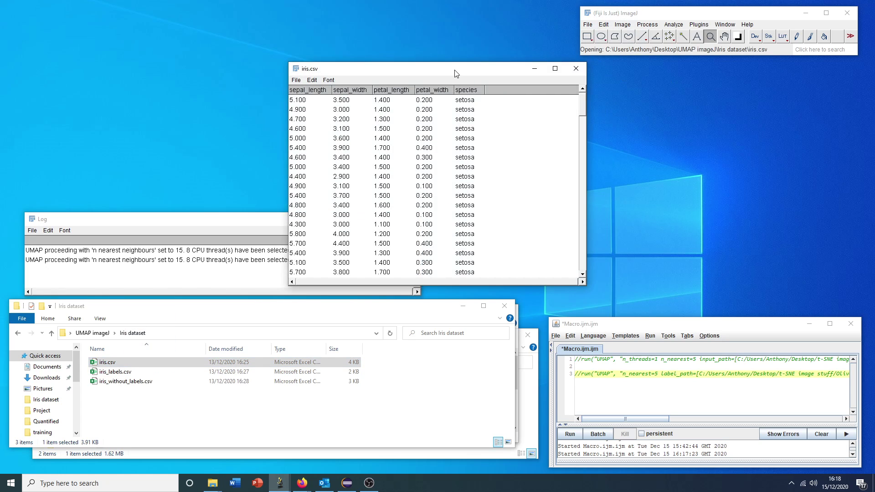
{"action": "left_click_drag", "start_coordinate": [455, 70], "coordinate": [225, 36]}
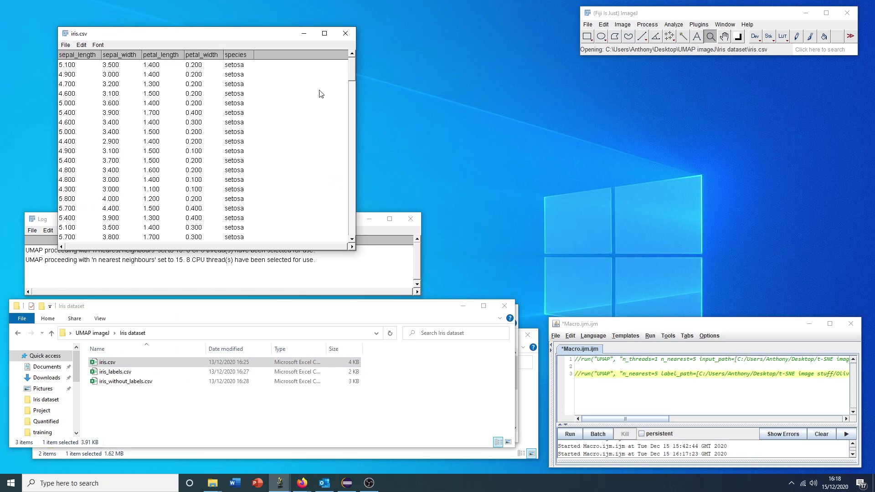
{"action": "left_click_drag", "start_coordinate": [352, 66], "coordinate": [353, 241]}
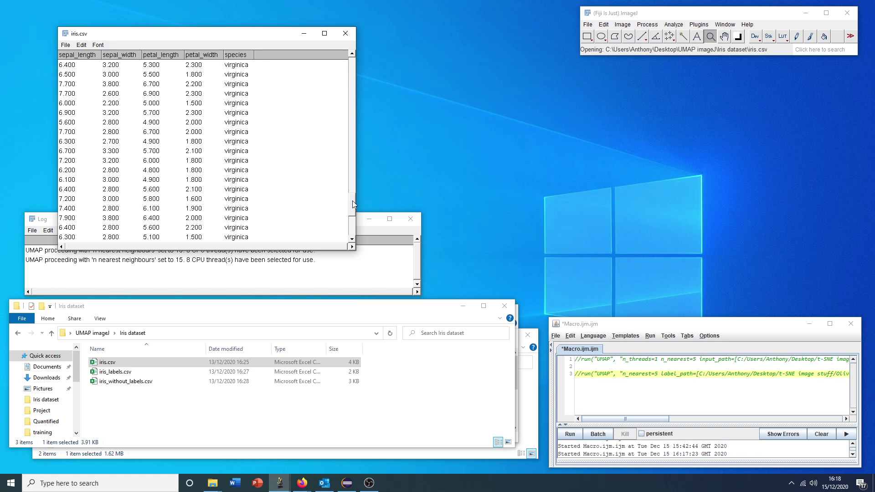
{"action": "left_click_drag", "start_coordinate": [353, 201], "coordinate": [372, 69]}
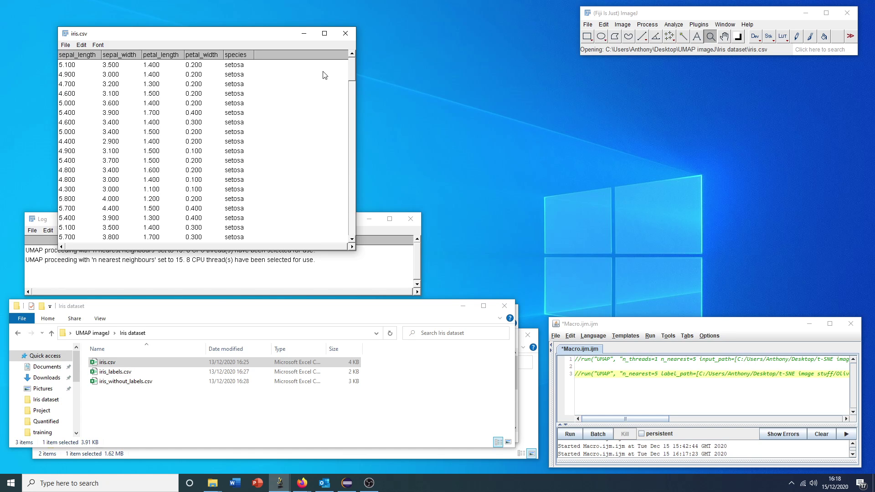
{"action": "left_click", "coordinate": [70, 68]}
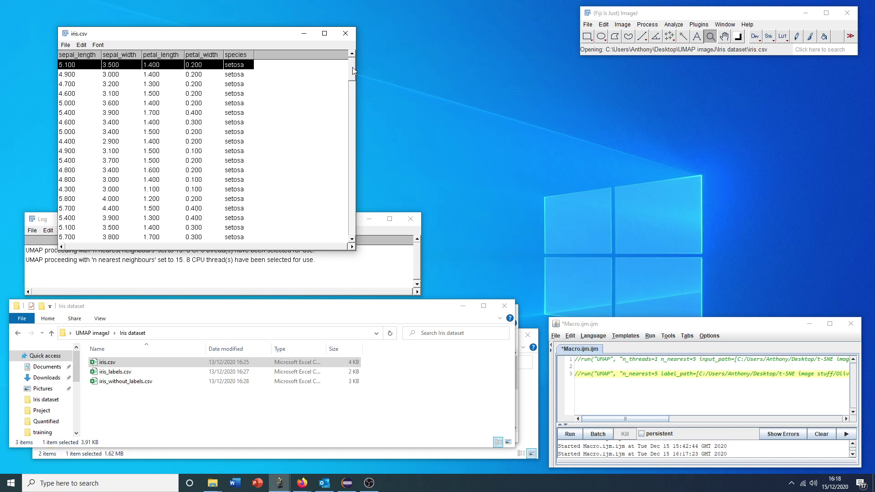
{"action": "left_click_drag", "start_coordinate": [352, 67], "coordinate": [364, 85]}
{"action": "left_click_drag", "start_coordinate": [256, 39], "coordinate": [255, 82]}
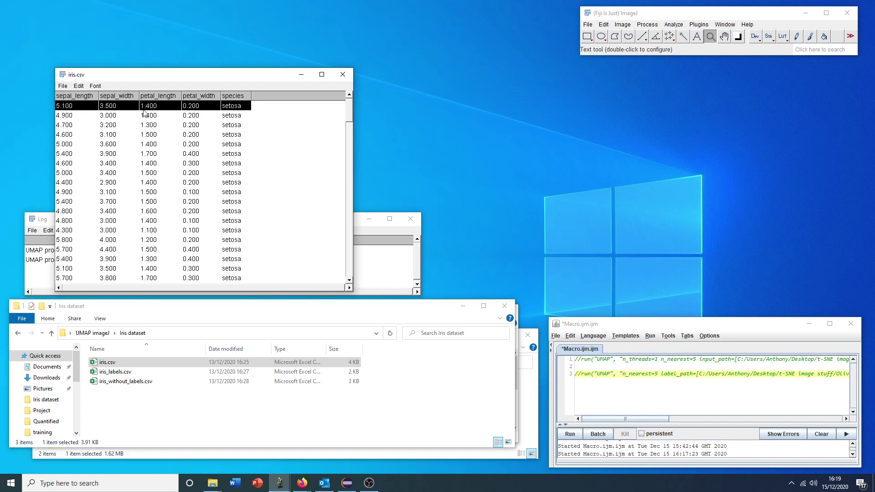
{"action": "left_click", "coordinate": [78, 98]}
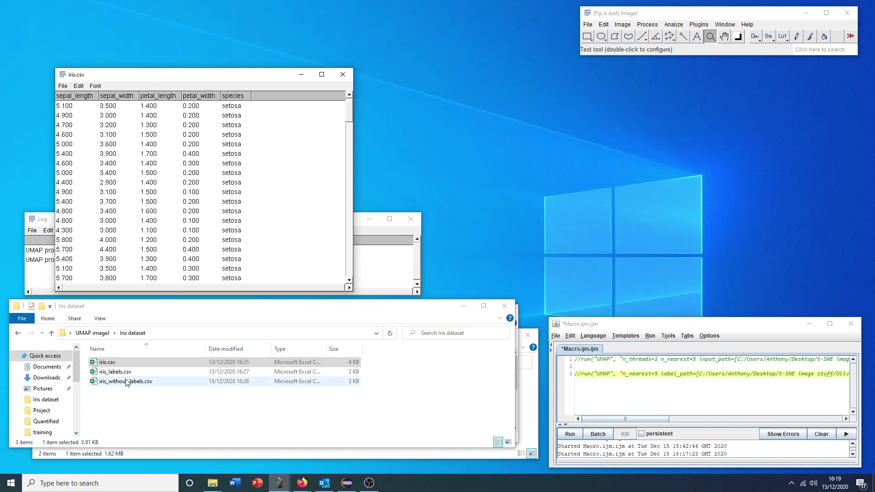
Replace iris.csv with iris_without_labels.csv and open iris_labels.csv beside it.
{"action": "left_click", "coordinate": [343, 74]}
{"action": "left_click_drag", "start_coordinate": [109, 382], "coordinate": [638, 46]}
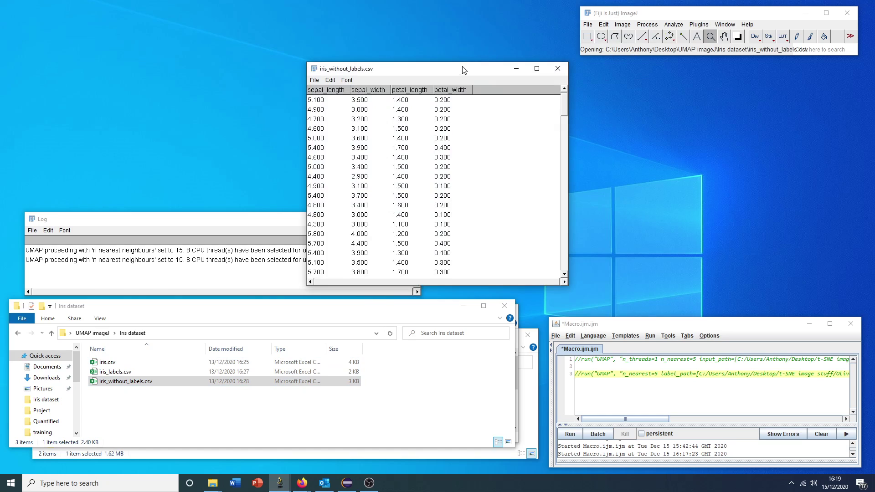
{"action": "left_click_drag", "start_coordinate": [361, 78], "coordinate": [283, 61]}
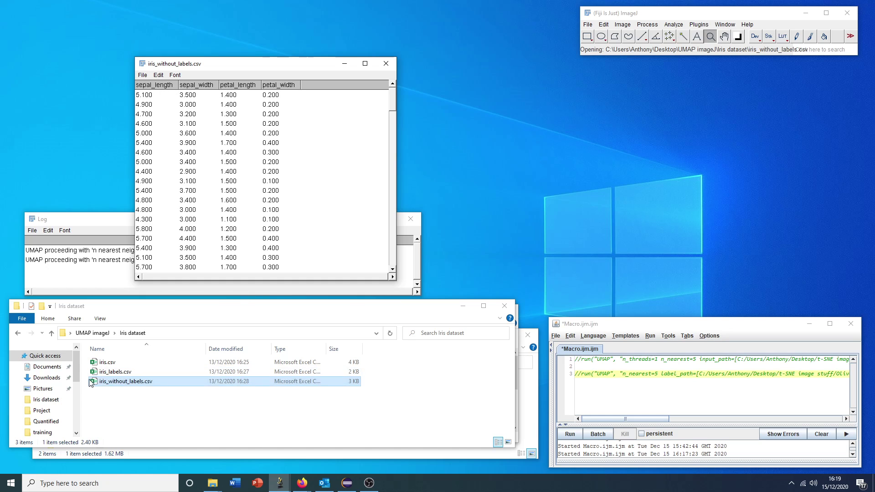
{"action": "left_click_drag", "start_coordinate": [114, 372], "coordinate": [713, 51]}
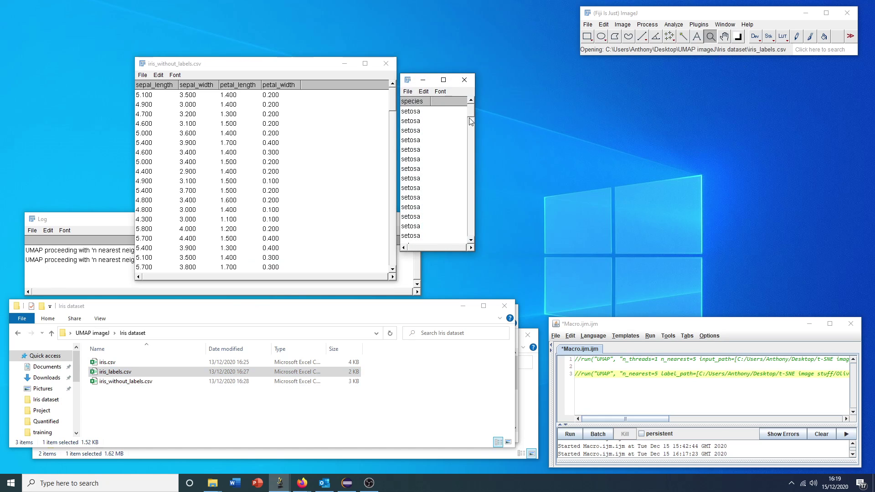
{"action": "left_click_drag", "start_coordinate": [471, 121], "coordinate": [490, 111]}
Compare species labels against measurement rows 4.900, 4.700, 5.000, 4.600 and 4.400.
{"action": "left_click", "coordinate": [415, 113]}
{"action": "left_click", "coordinate": [417, 130]}
{"action": "left_click", "coordinate": [418, 149]}
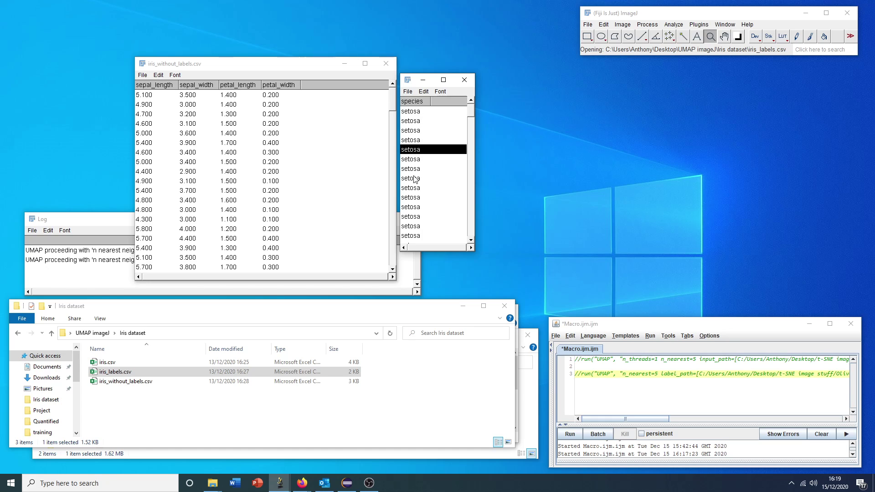
{"action": "left_click", "coordinate": [417, 178]}
{"action": "left_click", "coordinate": [219, 96]}
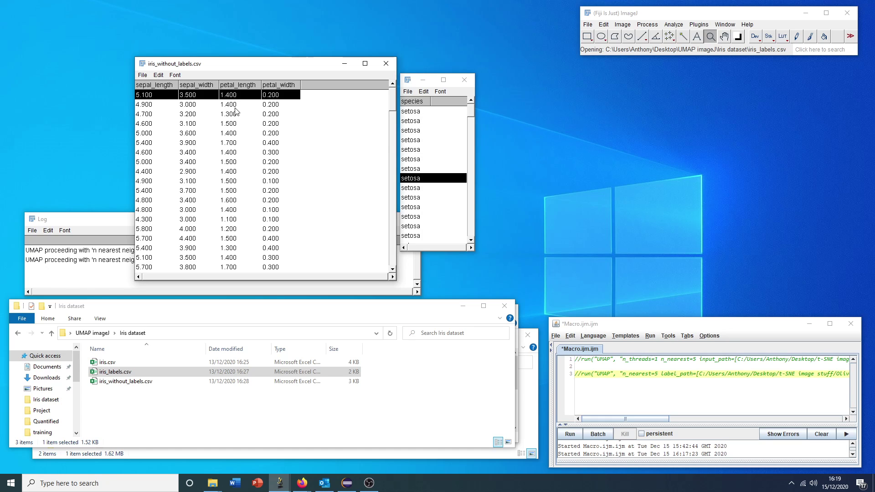
{"action": "left_click", "coordinate": [236, 110]}
{"action": "left_click", "coordinate": [231, 115]}
{"action": "left_click", "coordinate": [230, 133]}
{"action": "left_click", "coordinate": [231, 153]}
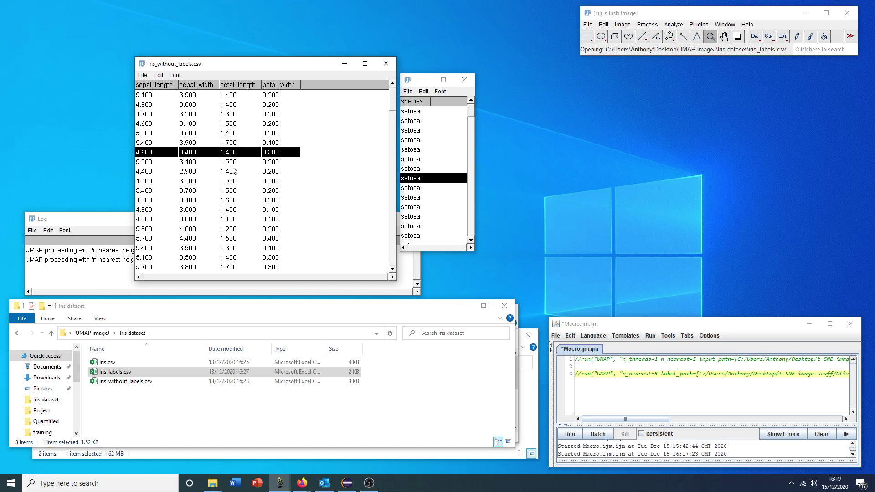
{"action": "left_click", "coordinate": [235, 172]}
Reset both selections to the first row and close the iris_labels list.
{"action": "left_click", "coordinate": [268, 94]}
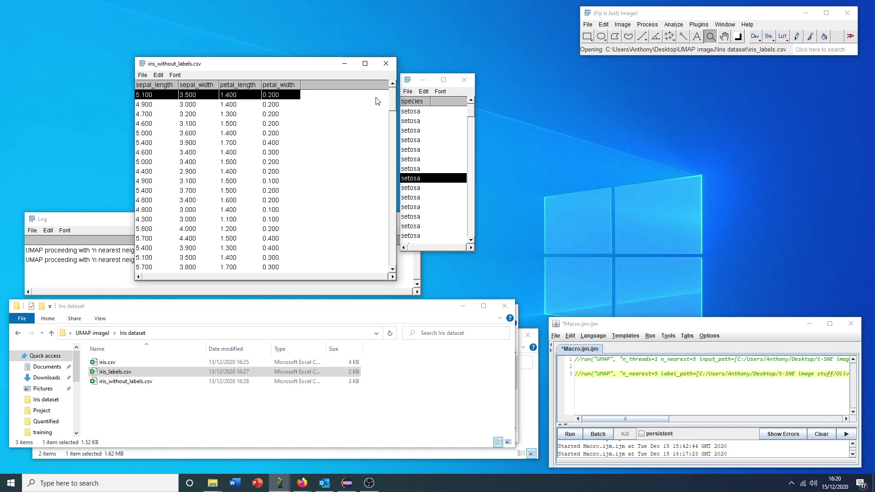
{"action": "left_click", "coordinate": [412, 111]}
{"action": "left_click", "coordinate": [465, 80]}
Try renaming the table with its suggested title and dismiss the No Image message.
{"action": "left_click_drag", "start_coordinate": [272, 67], "coordinate": [245, 48]}
{"action": "left_click", "coordinate": [116, 54]}
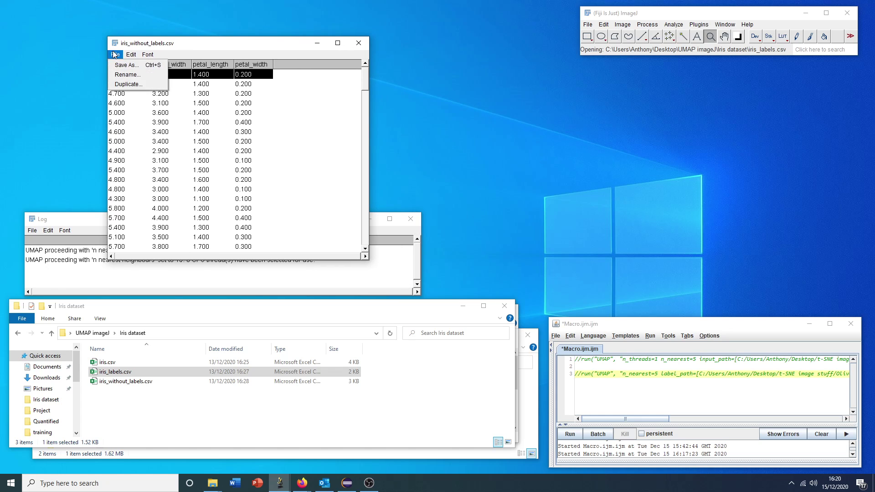
{"action": "left_click", "coordinate": [135, 80]}
{"action": "key", "text": "Return"}
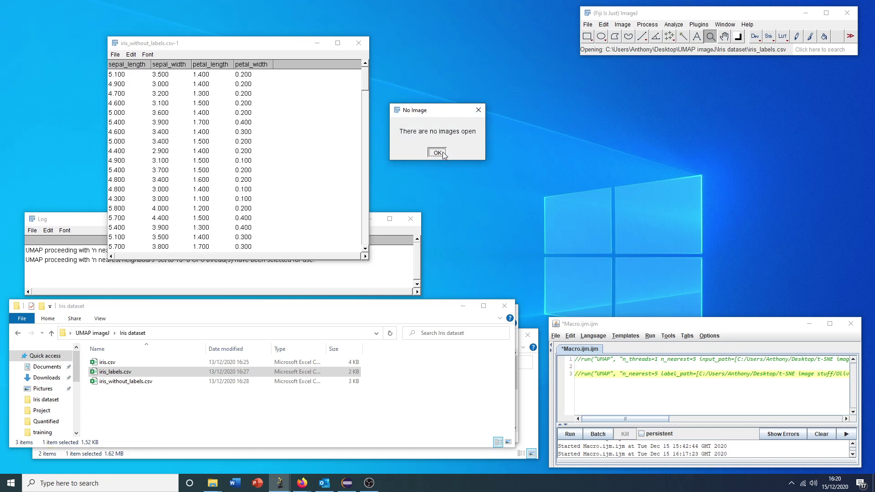
{"action": "left_click", "coordinate": [437, 152]}
Rename the measurements table to Results and place it at the upper left.
{"action": "left_click", "coordinate": [116, 54]}
{"action": "left_click", "coordinate": [127, 75]}
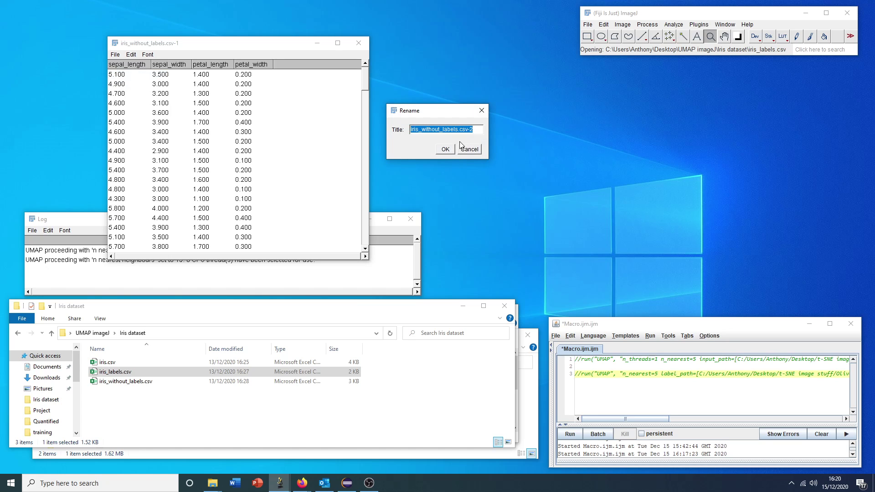
{"action": "type", "text": "Results"}
{"action": "left_click", "coordinate": [445, 149]}
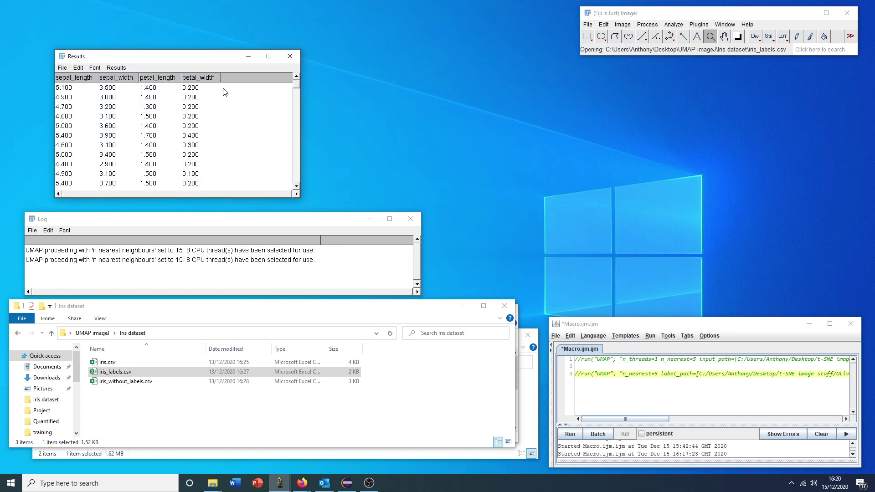
{"action": "left_click_drag", "start_coordinate": [175, 58], "coordinate": [206, 68]}
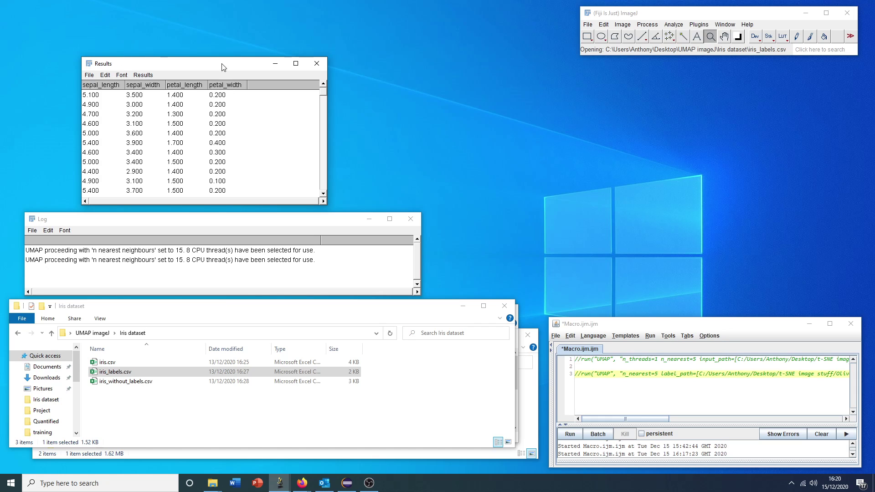
{"action": "left_click_drag", "start_coordinate": [223, 67], "coordinate": [217, 69]}
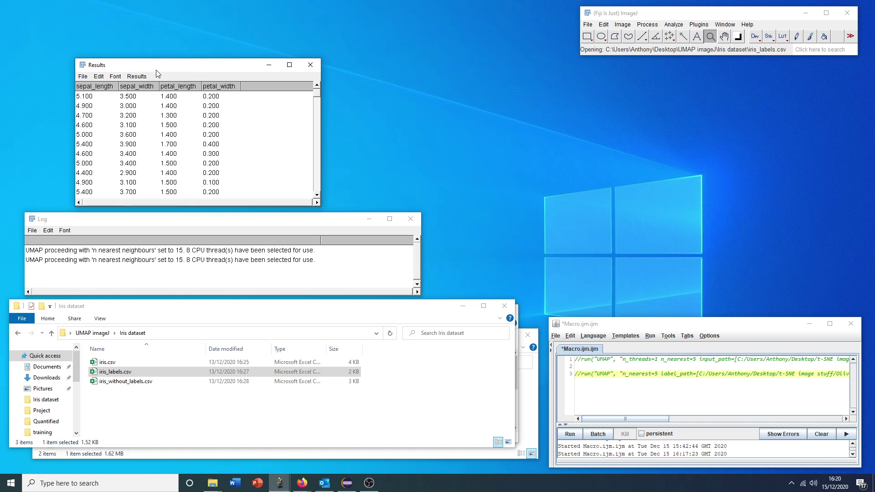
Convert the Results table to an image stack with Dimensionality Reduction > Results to Stack.
{"action": "left_click", "coordinate": [699, 25]}
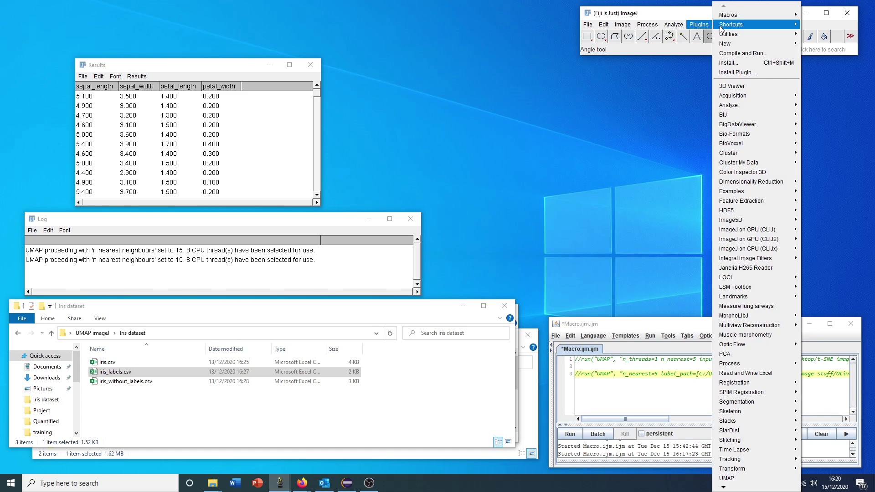
{"action": "mouse_move", "coordinate": [762, 182]}
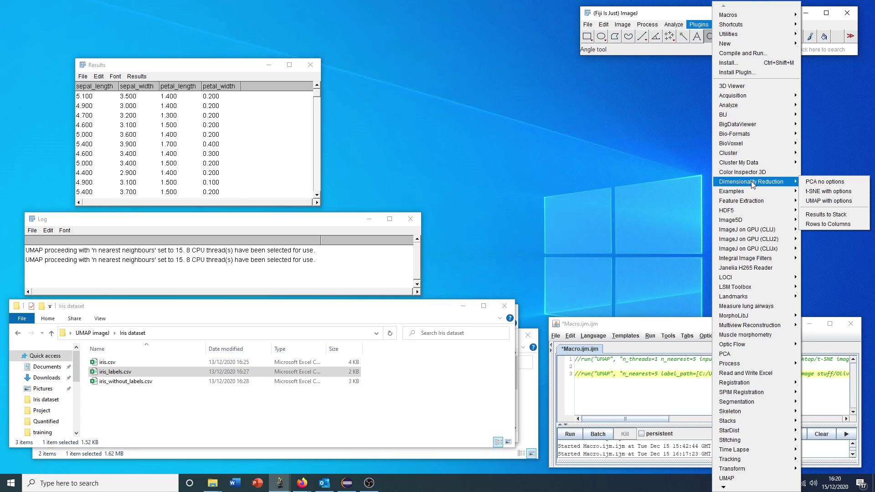
{"action": "left_click", "coordinate": [827, 217]}
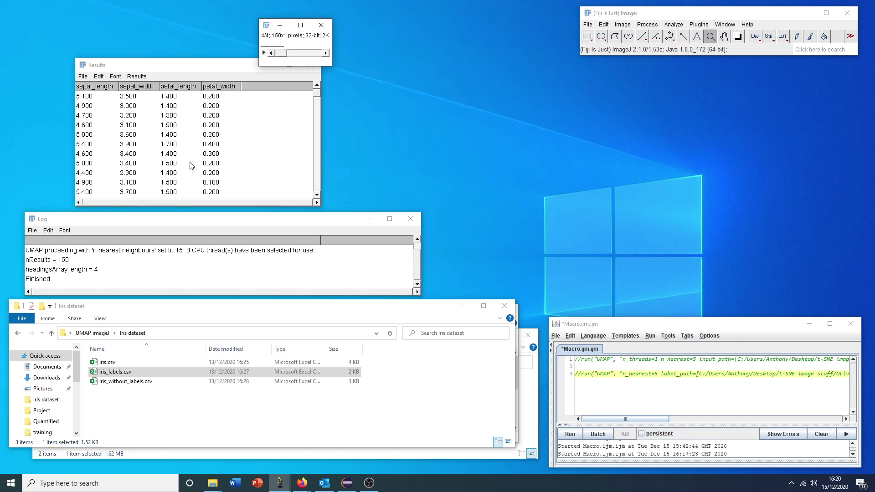
Zoom the 150×1 stack to 800%, reposition it, then close it.
{"action": "left_click", "coordinate": [273, 46]}
{"action": "left_click", "coordinate": [274, 46]}
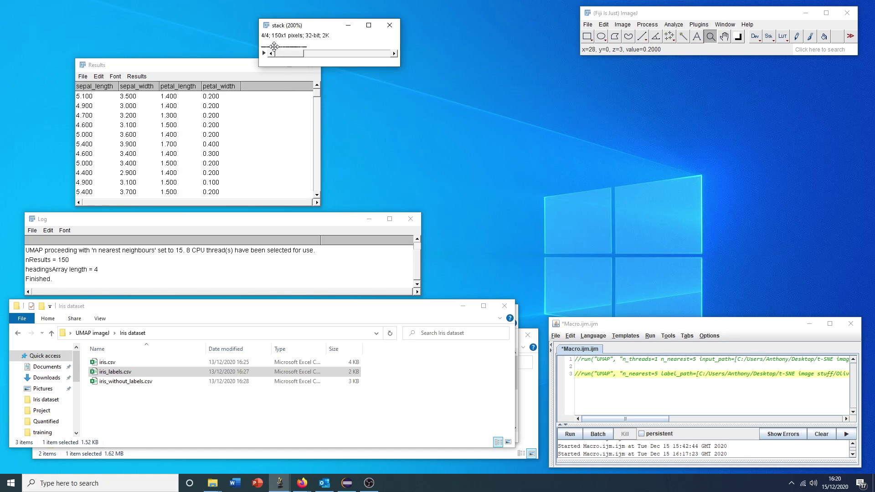
{"action": "left_click", "coordinate": [274, 46]}
{"action": "left_click", "coordinate": [274, 46]}
{"action": "left_click", "coordinate": [274, 46]}
{"action": "left_click", "coordinate": [274, 46]}
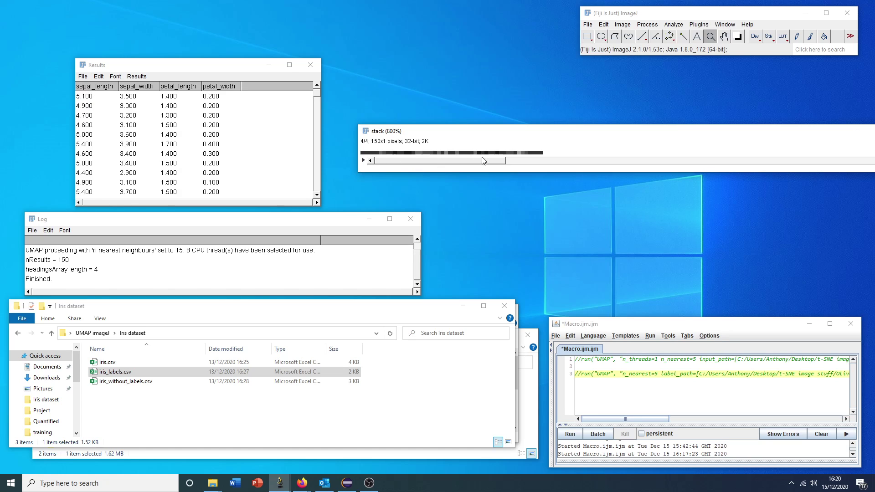
{"action": "left_click_drag", "start_coordinate": [465, 133], "coordinate": [444, 140]}
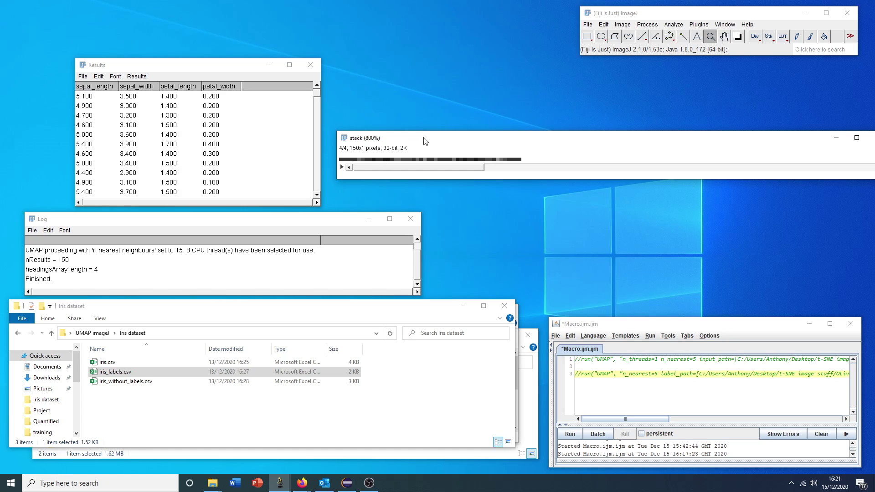
{"action": "left_click_drag", "start_coordinate": [424, 140], "coordinate": [416, 129]}
{"action": "left_click_drag", "start_coordinate": [553, 129], "coordinate": [467, 110]}
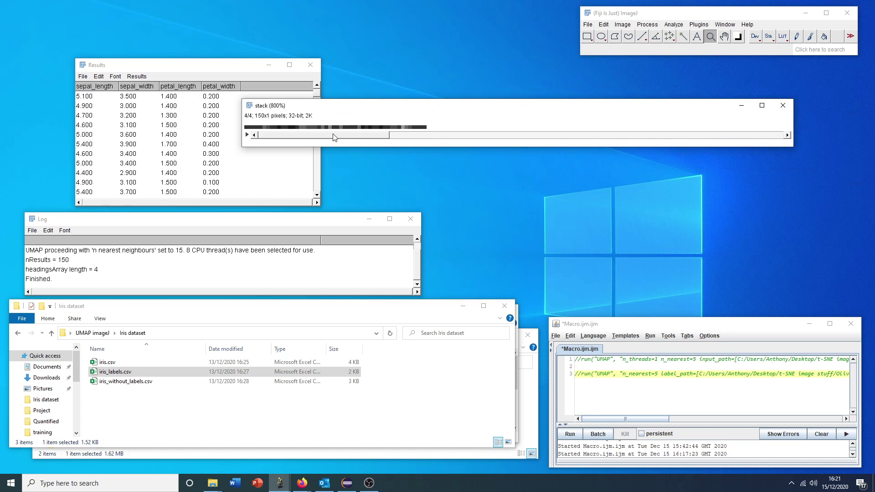
{"action": "left_click", "coordinate": [784, 105]}
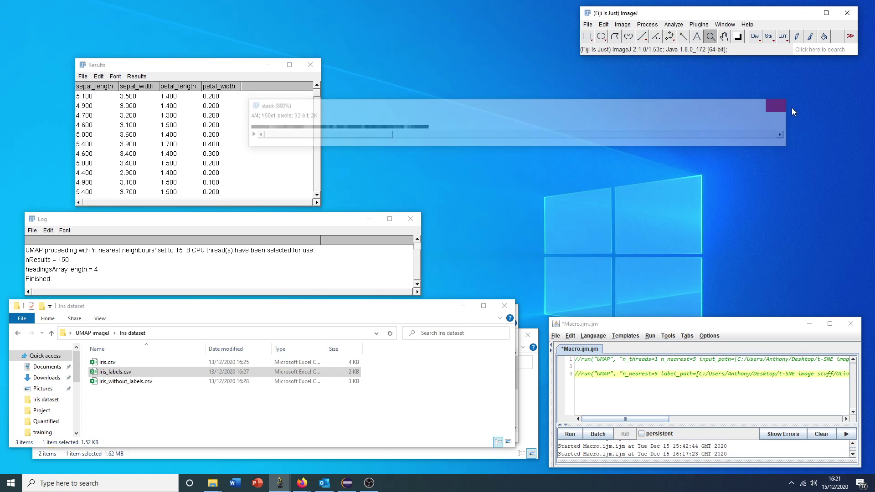
Step through the first rows of the Iris Results table (5.100, 4.600, 5.000, 5.400 values).
{"action": "mouse_move", "coordinate": [177, 68]}
{"action": "left_mouse_down"}
{"action": "mouse_move", "coordinate": [187, 64]}
{"action": "mouse_move", "coordinate": [163, 72]}
{"action": "left_mouse_up"}
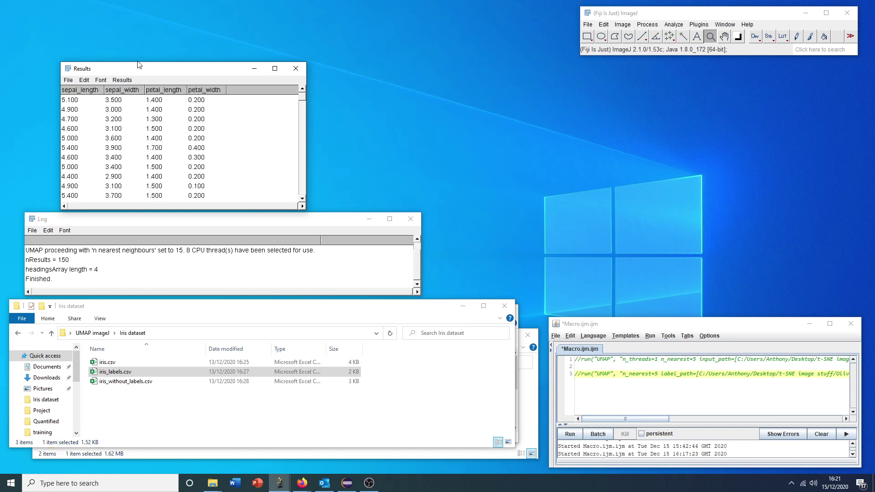
{"action": "left_click", "coordinate": [74, 100]}
{"action": "left_click", "coordinate": [74, 110]}
{"action": "left_click", "coordinate": [73, 120]}
{"action": "left_click", "coordinate": [73, 131]}
{"action": "left_click", "coordinate": [72, 140]}
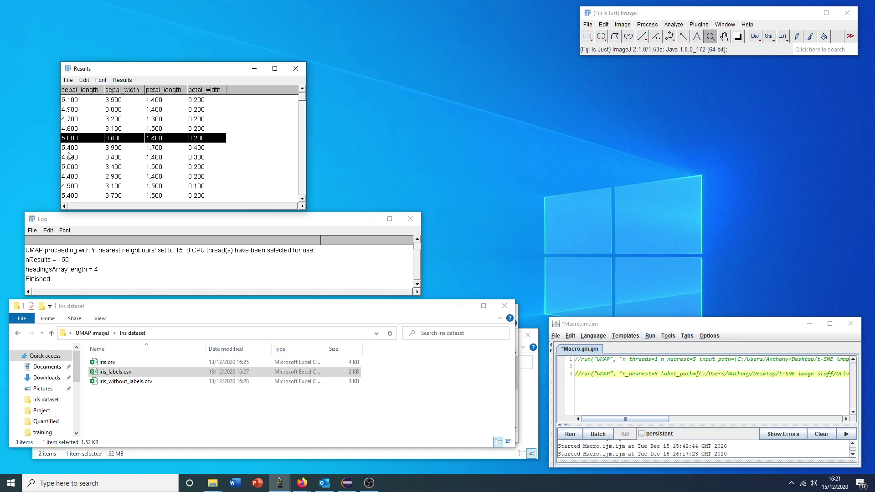
{"action": "left_click", "coordinate": [67, 151]}
{"action": "left_click", "coordinate": [71, 160]}
{"action": "left_click", "coordinate": [72, 169]}
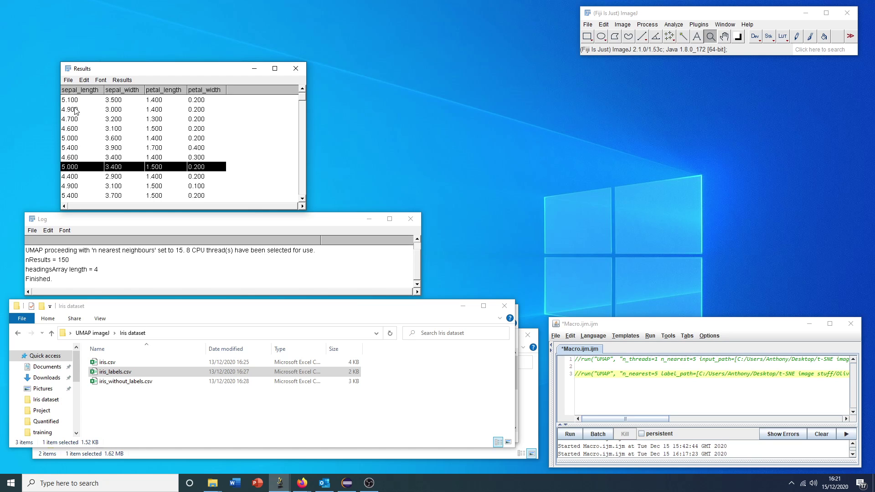
{"action": "left_click", "coordinate": [74, 102]}
{"action": "left_click_drag", "start_coordinate": [202, 74], "coordinate": [197, 68]}
Transpose the Results table with Dimensionality Reduction > Rows to Columns, giving columns X0–X149.
{"action": "left_click", "coordinate": [699, 25]}
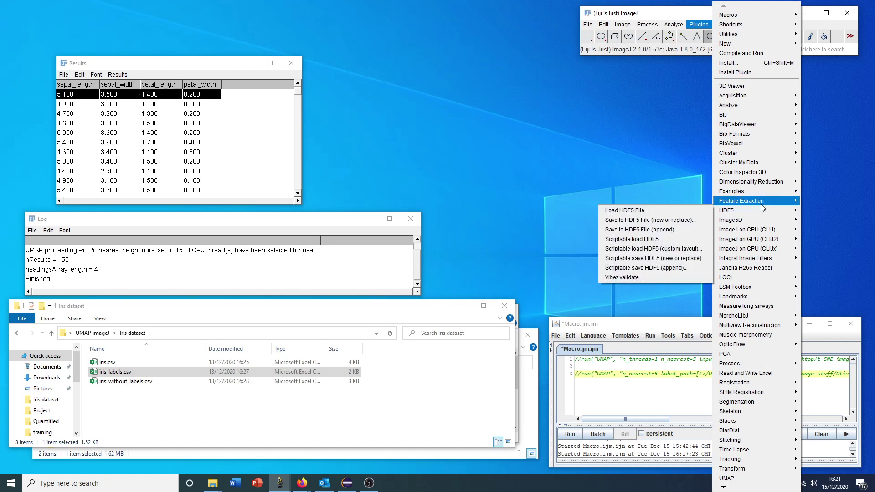
{"action": "mouse_move", "coordinate": [769, 185]}
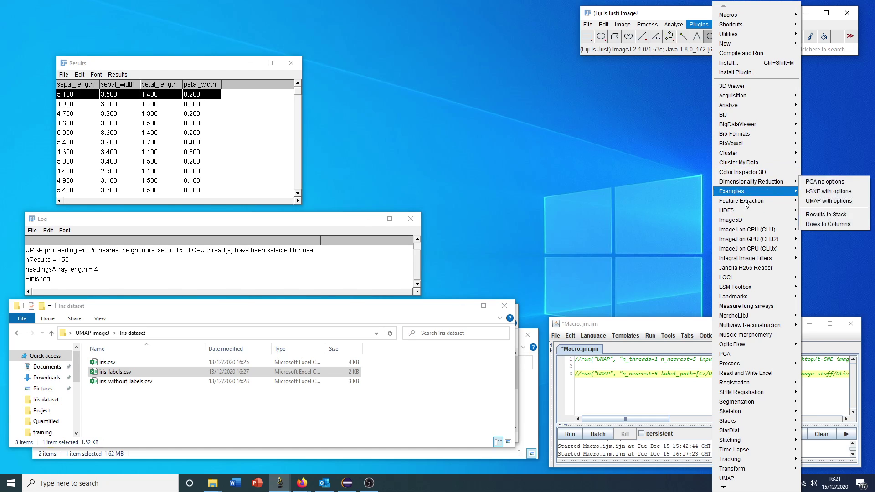
{"action": "left_click", "coordinate": [822, 226]}
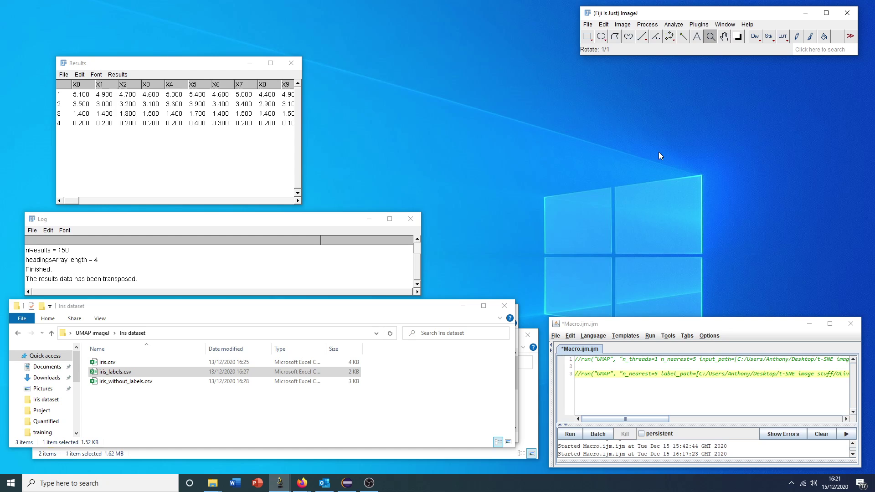
{"action": "left_click_drag", "start_coordinate": [192, 68], "coordinate": [189, 68]}
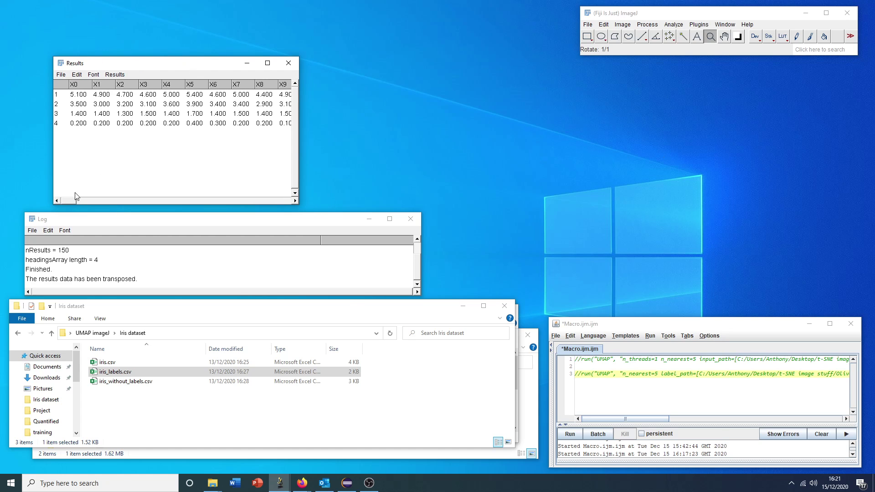
{"action": "mouse_move", "coordinate": [72, 201]}
{"action": "left_mouse_down"}
{"action": "mouse_move", "coordinate": [171, 213]}
{"action": "mouse_move", "coordinate": [293, 203]}
{"action": "mouse_move", "coordinate": [69, 201]}
{"action": "left_mouse_up"}
Convert the transposed results into a 150-slice stack of 4×1 32-bit images with Results to Stack.
{"action": "left_click_drag", "start_coordinate": [151, 68], "coordinate": [135, 74]}
{"action": "left_click", "coordinate": [699, 24]}
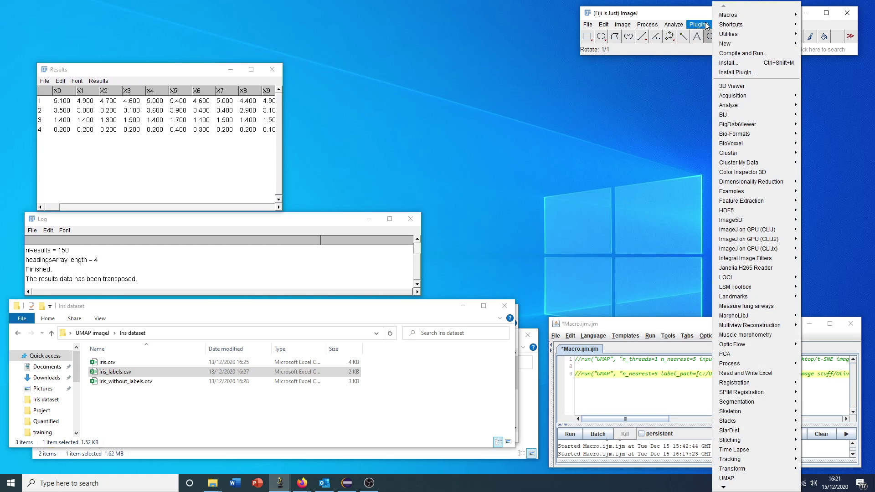
{"action": "mouse_move", "coordinate": [785, 183]}
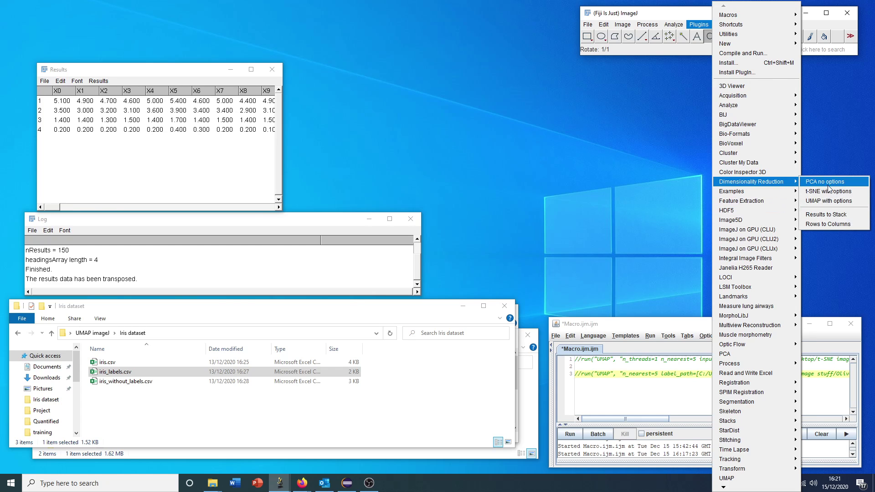
{"action": "left_click", "coordinate": [833, 215]}
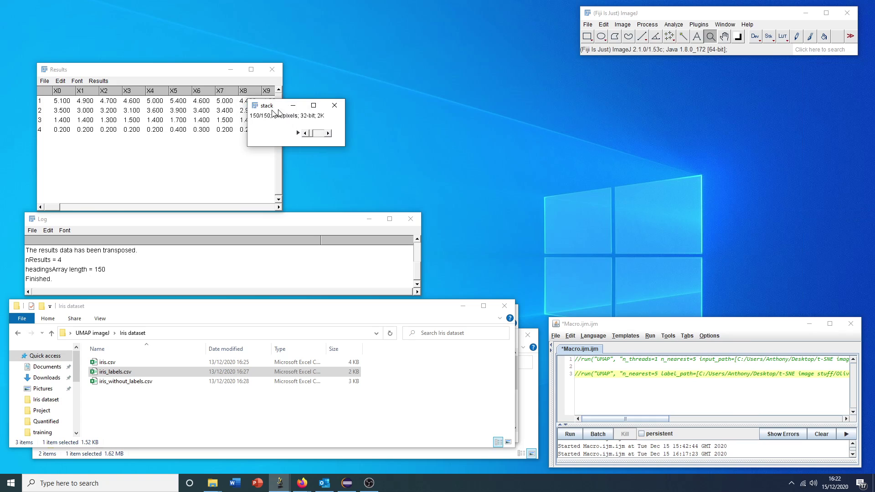
{"action": "left_click_drag", "start_coordinate": [273, 109], "coordinate": [345, 96]}
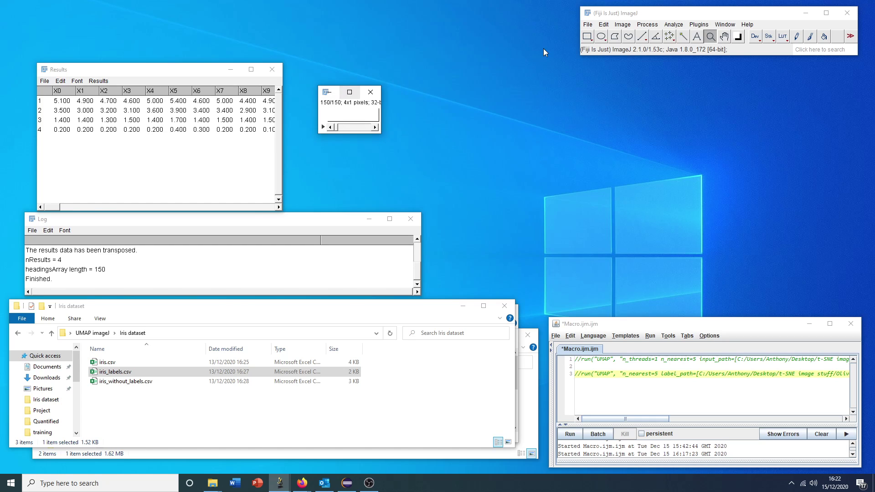
Check one stack pixel with a rectangle selection, then close Results without saving.
{"action": "left_click", "coordinate": [588, 37]}
{"action": "left_click", "coordinate": [344, 128]}
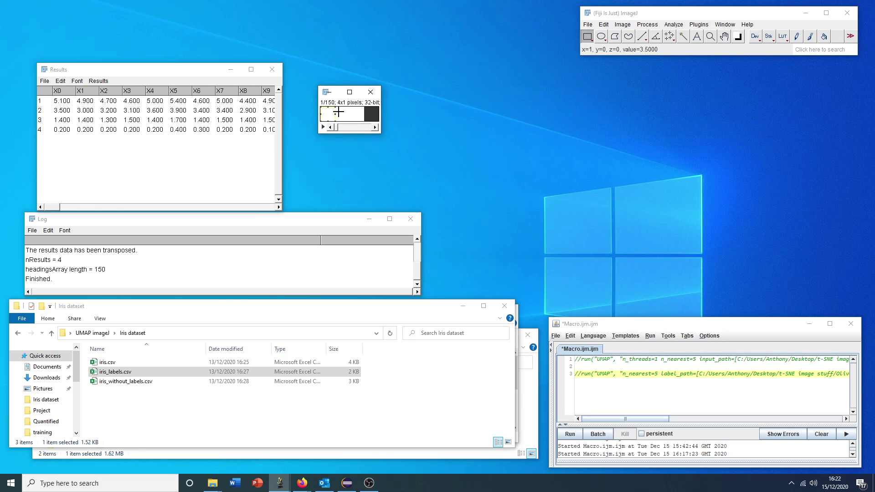
{"action": "left_click_drag", "start_coordinate": [338, 111], "coordinate": [348, 120]}
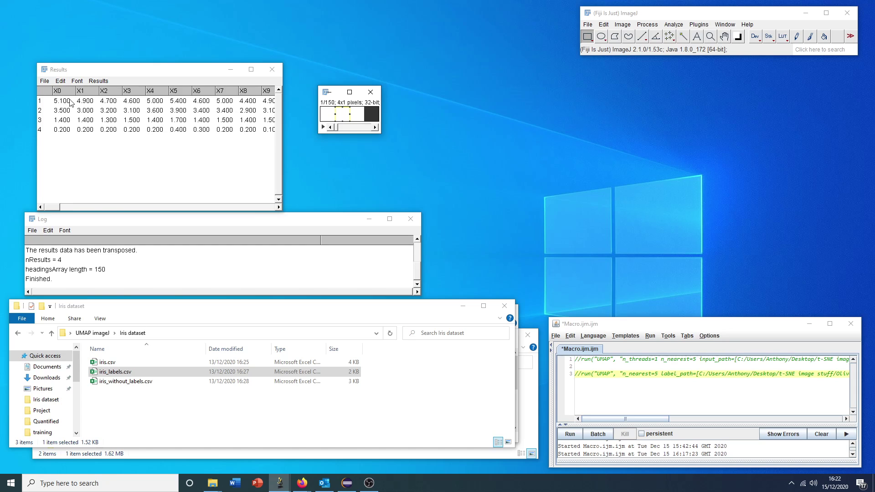
{"action": "left_click", "coordinate": [352, 114]}
{"action": "left_click", "coordinate": [273, 70]}
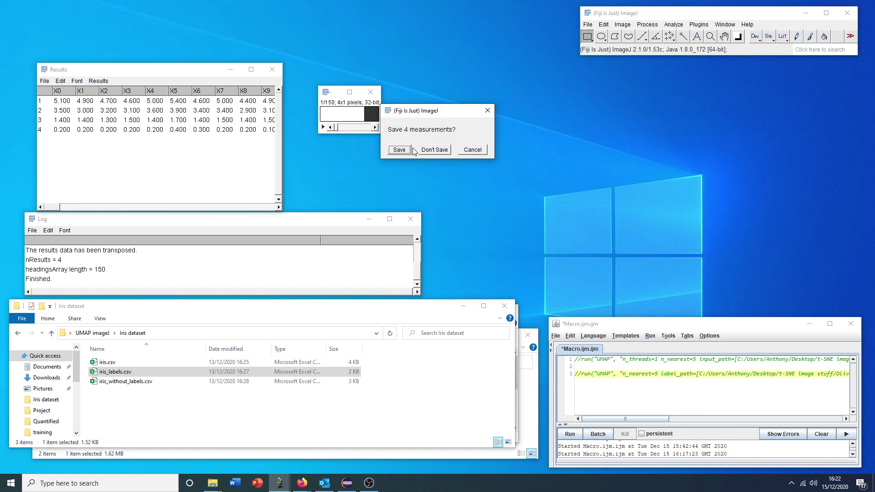
{"action": "left_click", "coordinate": [433, 154]}
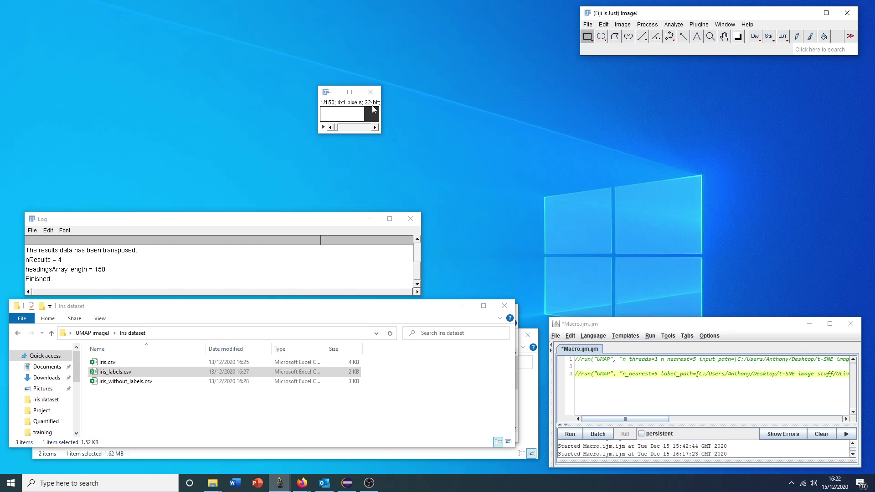
Run UMAP with 35 nearest neighbours and label-file colouring, loading iris_labels.csv.
{"action": "left_click", "coordinate": [699, 25]}
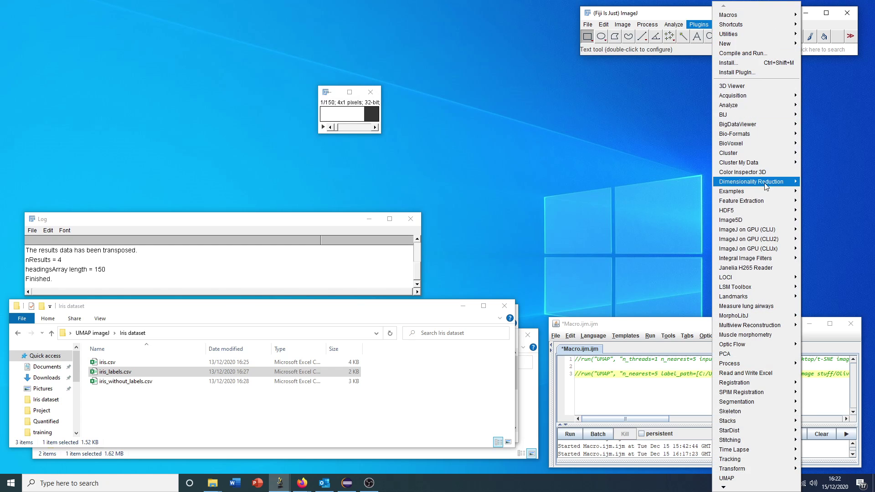
{"action": "mouse_move", "coordinate": [767, 182]}
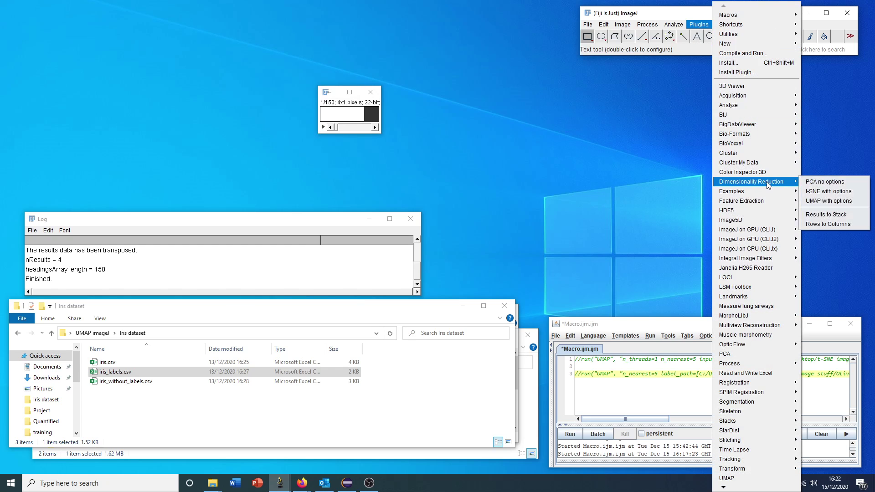
{"action": "left_click", "coordinate": [831, 204]}
{"action": "left_click_drag", "start_coordinate": [442, 182], "coordinate": [523, 95]}
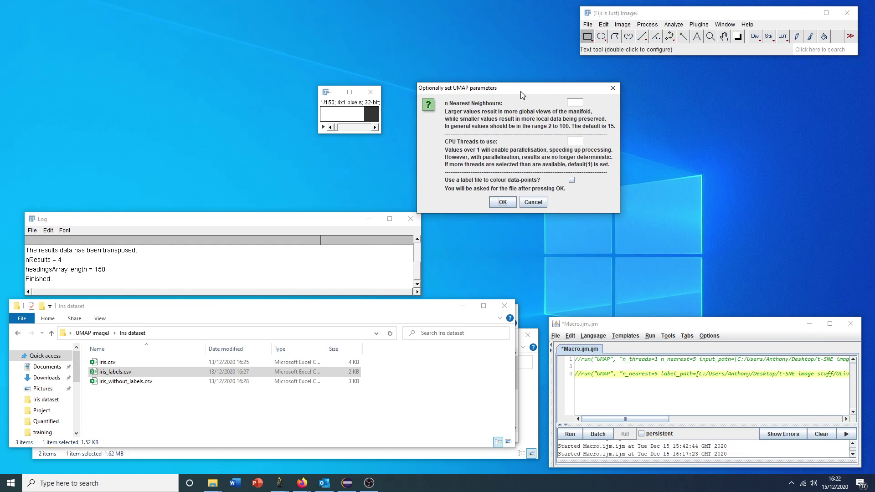
{"action": "left_click", "coordinate": [575, 103]}
{"action": "left_click", "coordinate": [572, 180]}
{"action": "left_click", "coordinate": [506, 203]}
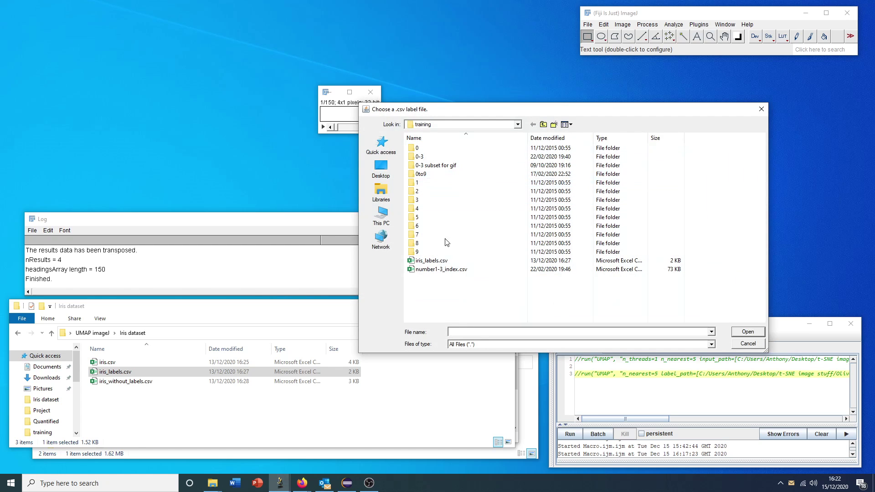
{"action": "left_click", "coordinate": [428, 263]}
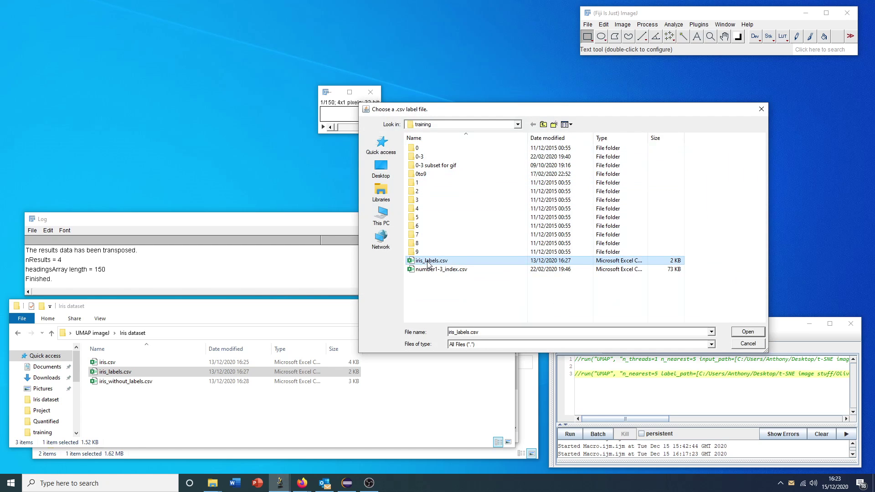
{"action": "left_click", "coordinate": [747, 332]}
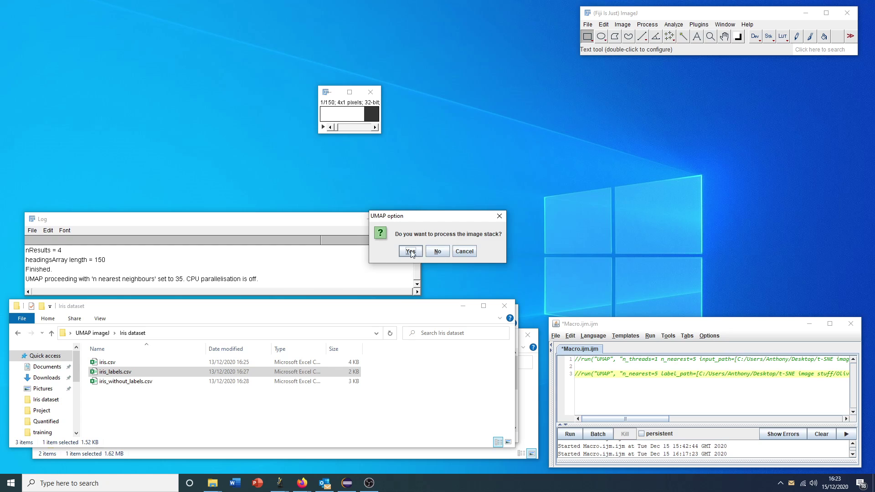
Accept processing the stack, then reset the UMAP plot range so all 150 iris points fit.
{"action": "left_click", "coordinate": [411, 252]}
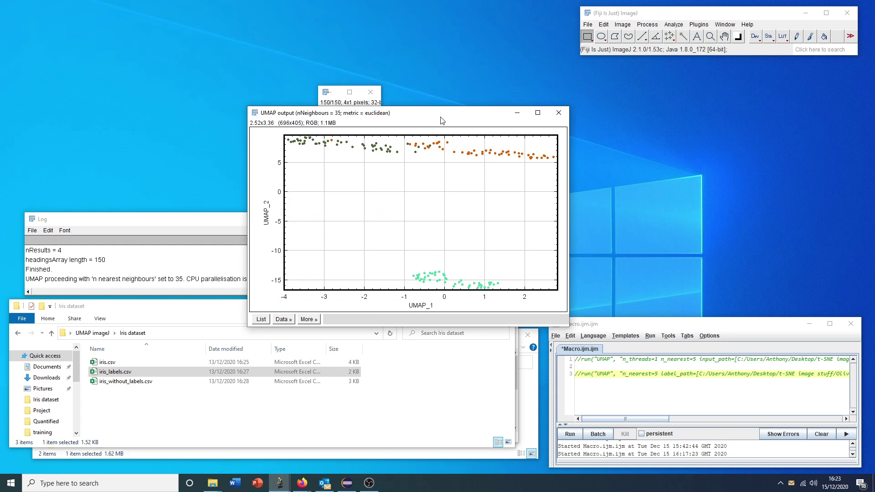
{"action": "left_click_drag", "start_coordinate": [441, 118], "coordinate": [454, 151]}
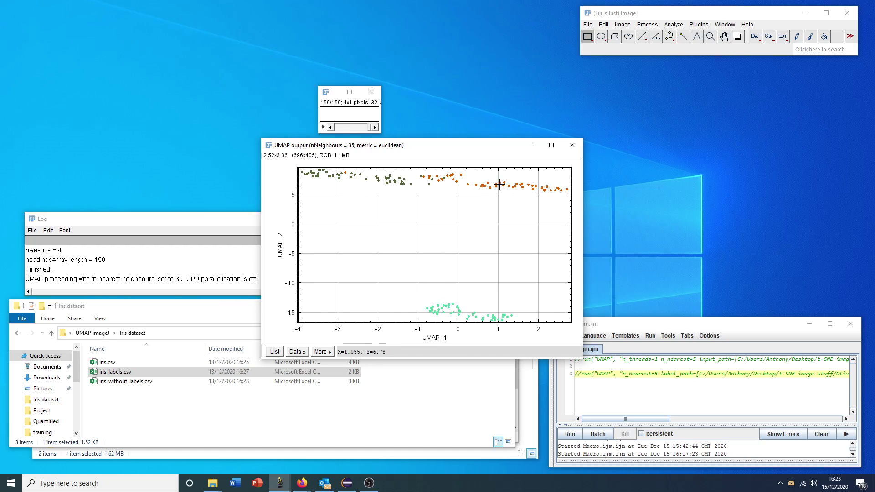
{"action": "double_click", "coordinate": [710, 36]}
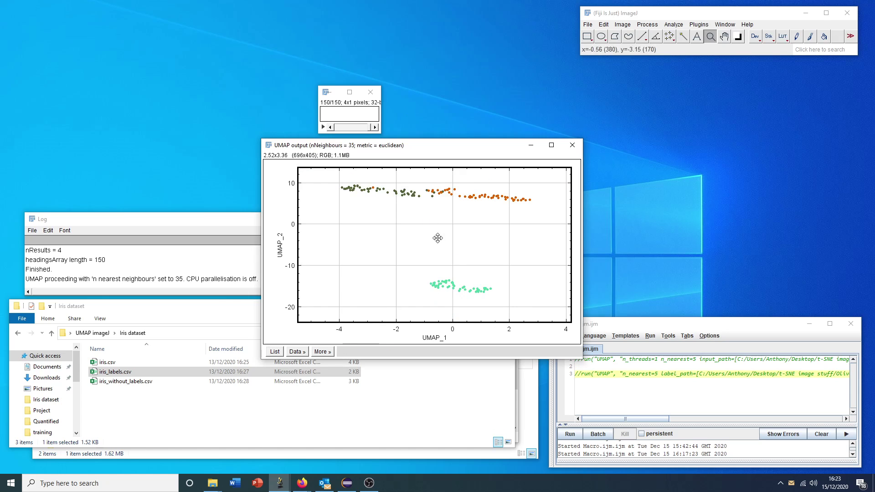
Add a Bottom-Right legend via More » > Legend..., then shift the plot window right.
{"action": "left_click", "coordinate": [329, 352]}
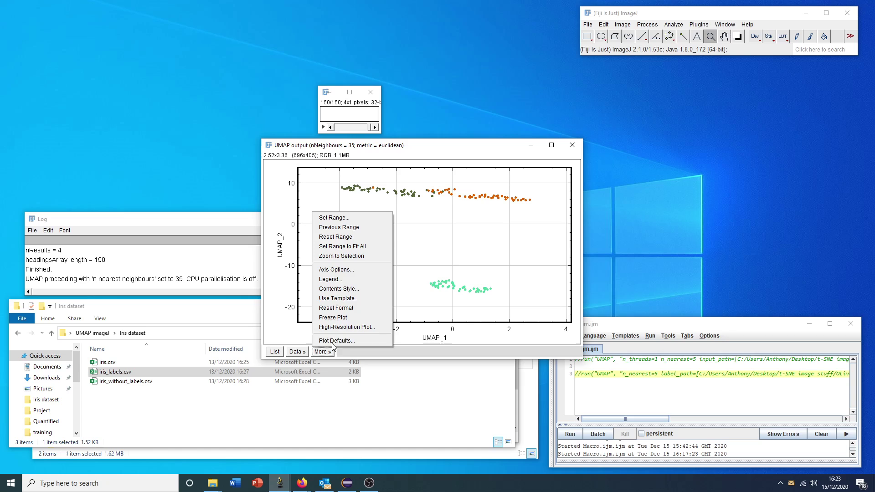
{"action": "left_click", "coordinate": [330, 279]}
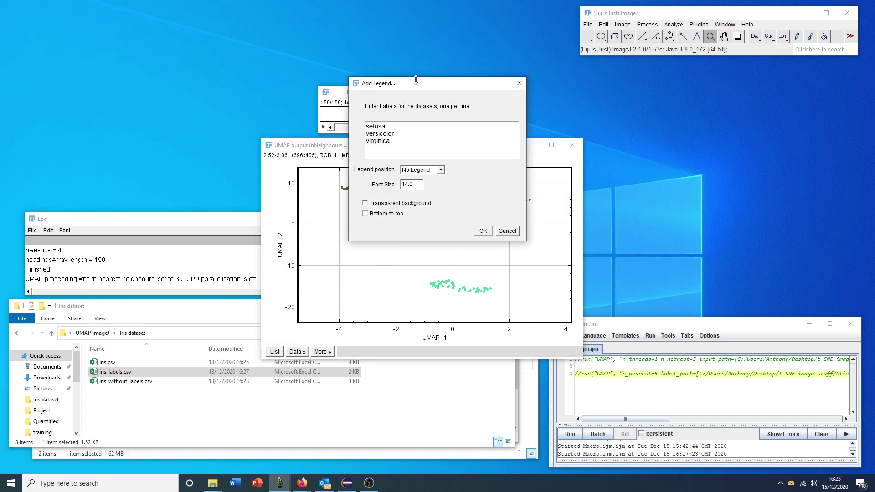
{"action": "left_click_drag", "start_coordinate": [416, 80], "coordinate": [658, 107]}
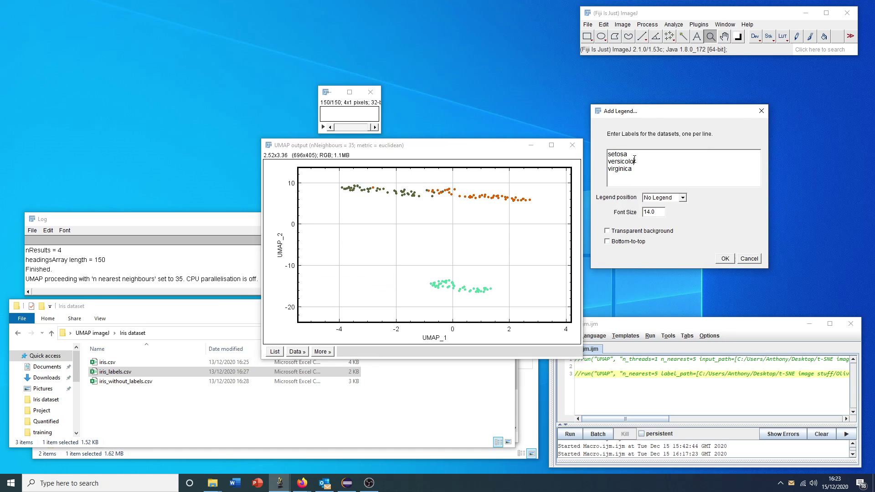
{"action": "left_click", "coordinate": [681, 198]}
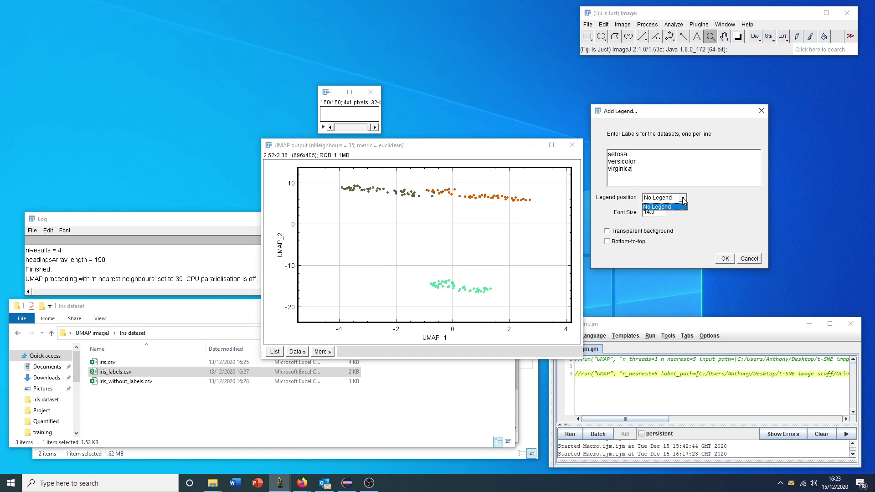
{"action": "left_click", "coordinate": [683, 222]}
{"action": "left_click", "coordinate": [724, 259]}
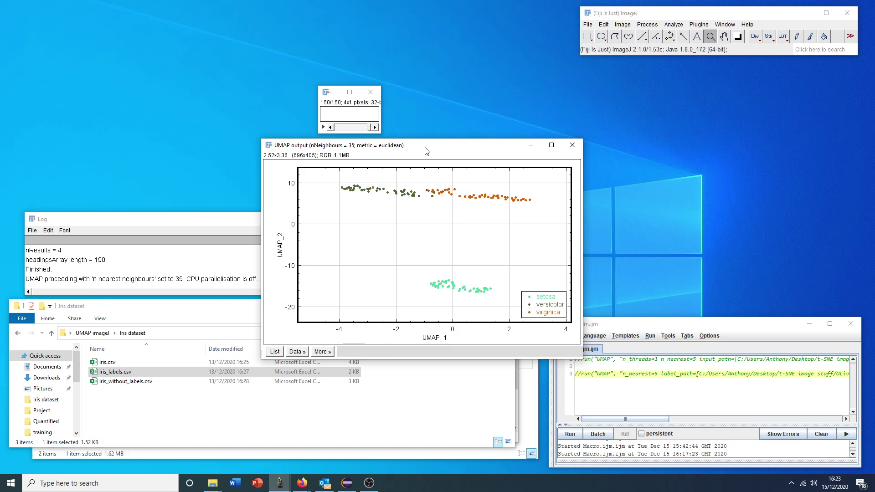
{"action": "left_click_drag", "start_coordinate": [426, 151], "coordinate": [476, 153]}
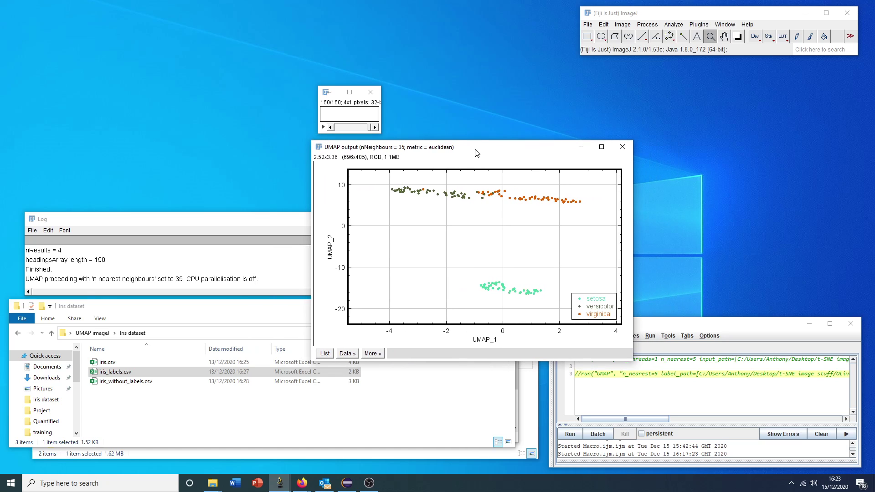